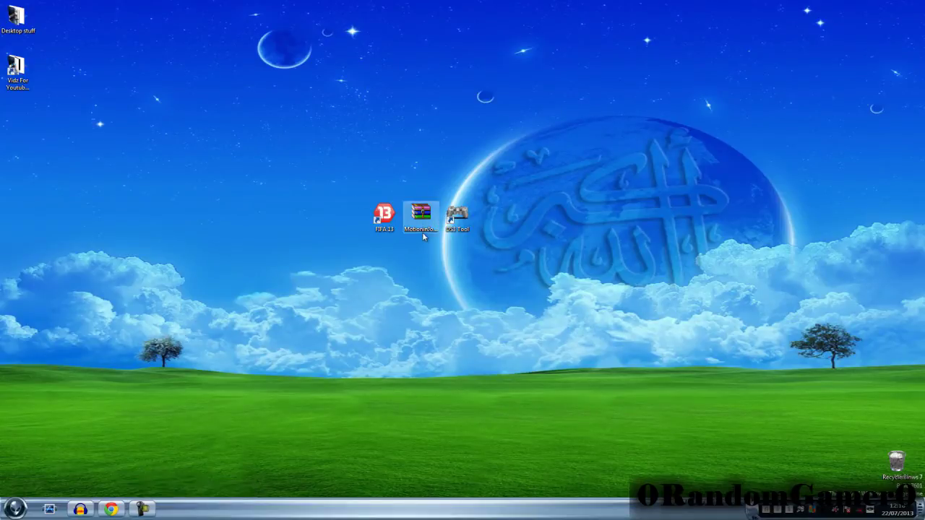
- Inspect the MotioninJoy archive and the DS3 Tool shortcut on the desktop
left_click(423, 214)
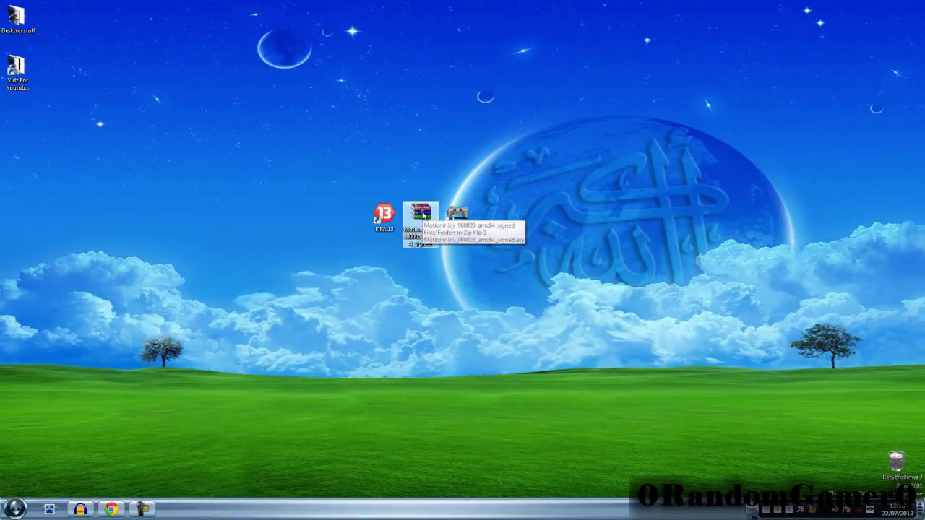
left_click(459, 215)
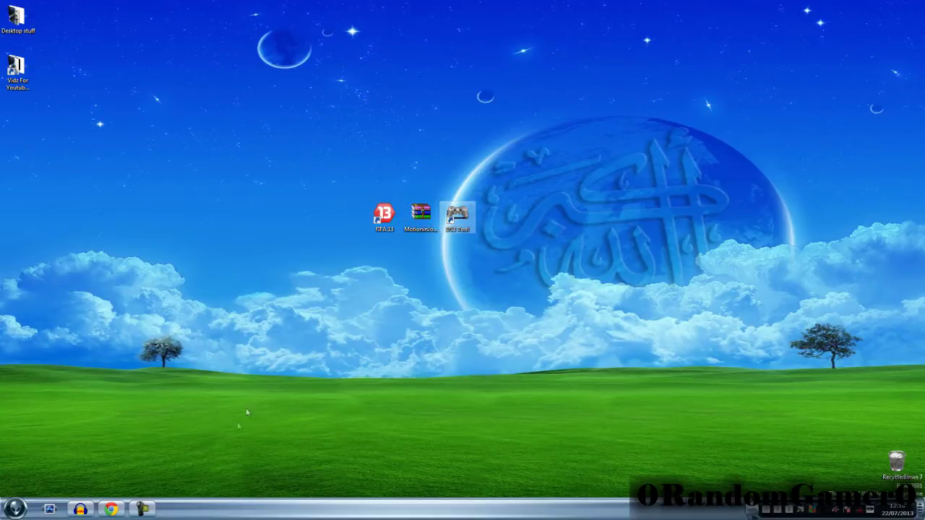
- Review WinRAR's 32-bit and 64-bit download listings in Chrome, then minimise the browser
left_click(90, 488)
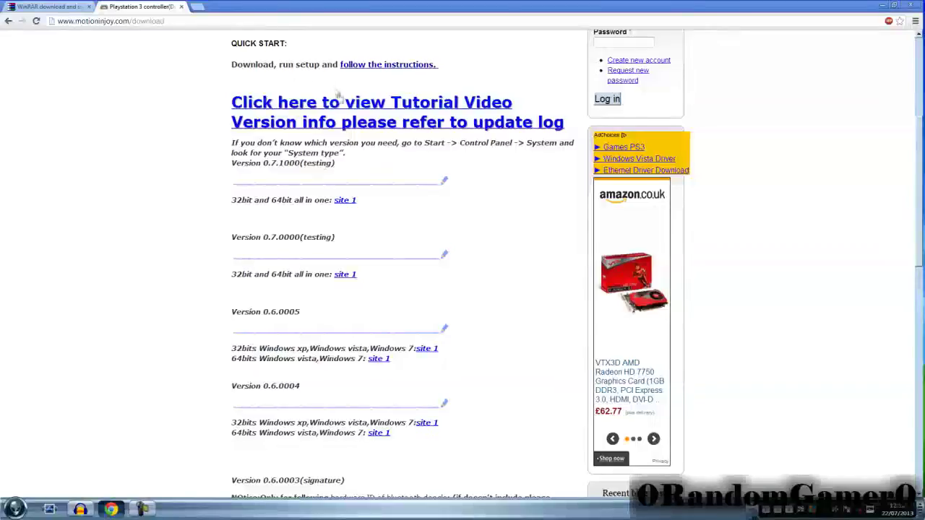
left_click(25, 5)
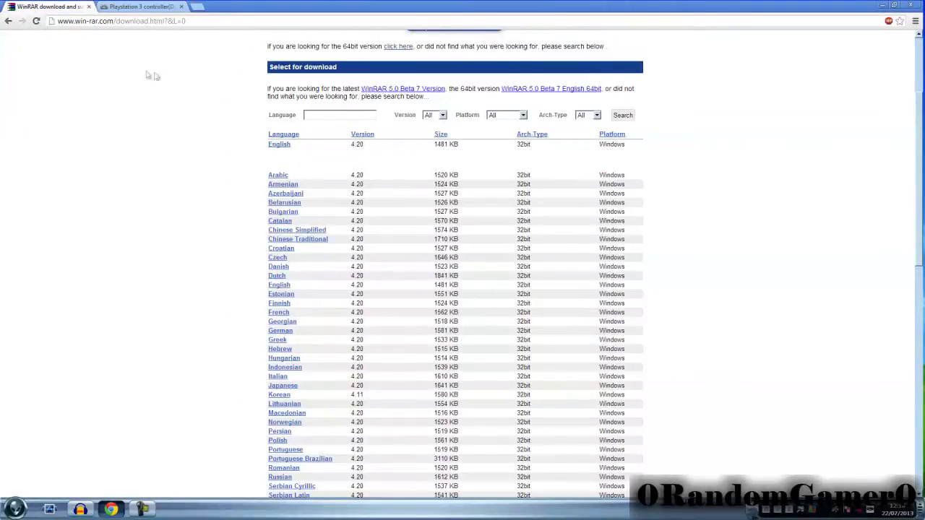
scroll(312, 185, "up", 2)
scroll(315, 181, "down", 1)
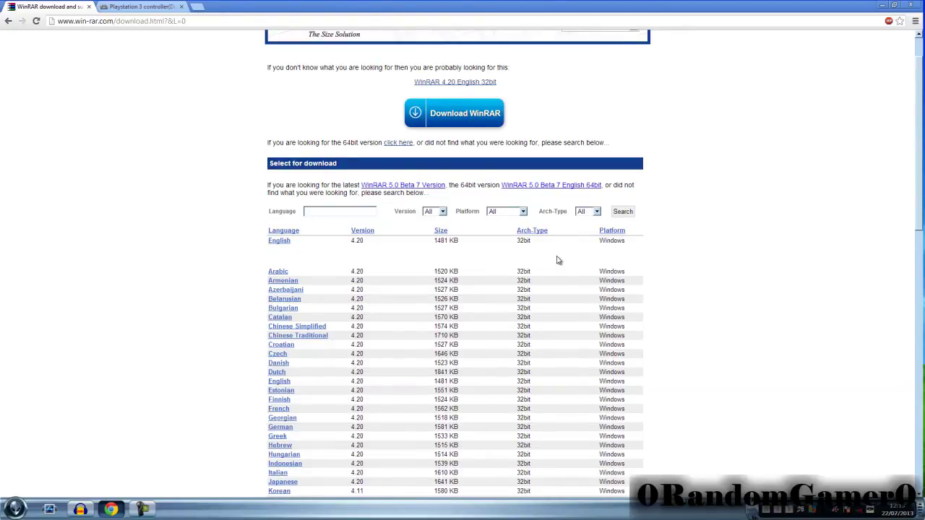
scroll(557, 260, "down", 4)
scroll(558, 256, "down", 2)
scroll(558, 254, "up", 2)
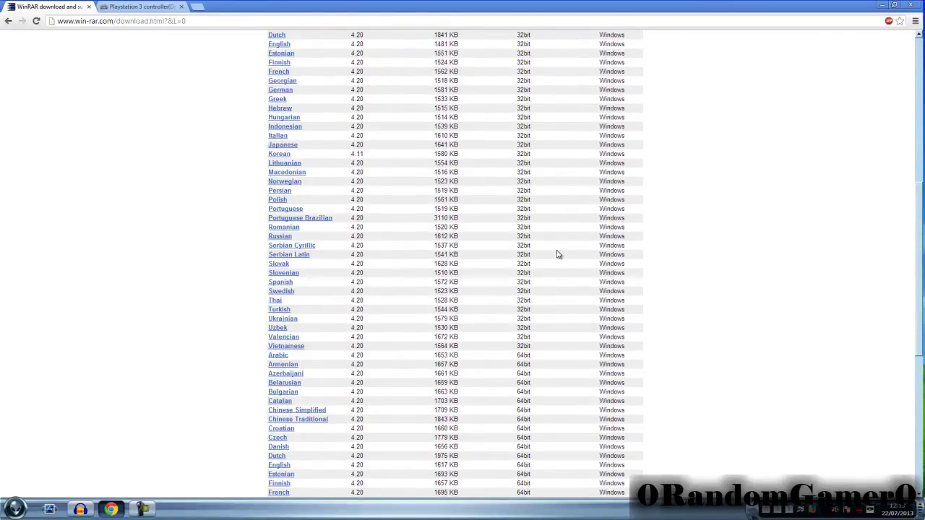
scroll(557, 254, "up", 4)
scroll(557, 255, "up", 1)
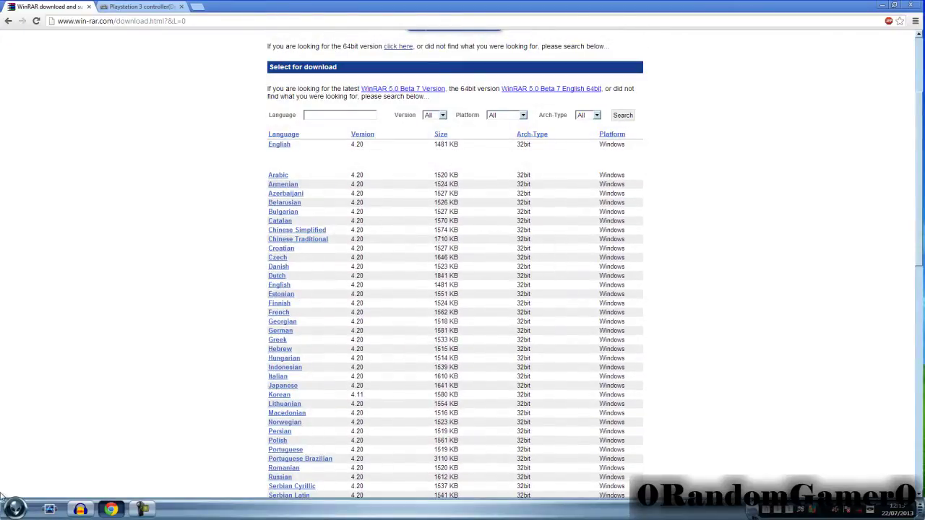
left_click(111, 510)
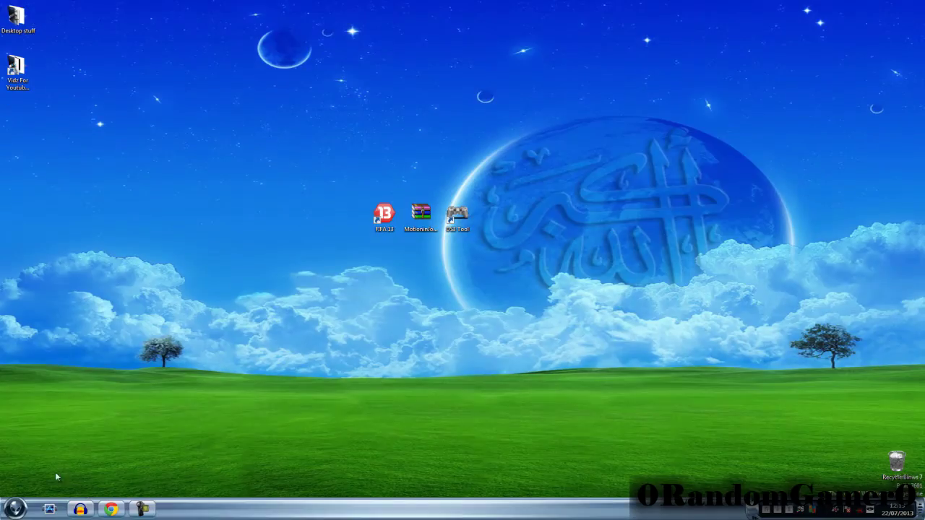
- Confirm on the Control Panel System page that Windows 7 Ultimate is 64-bit, then close it
left_click(6, 511)
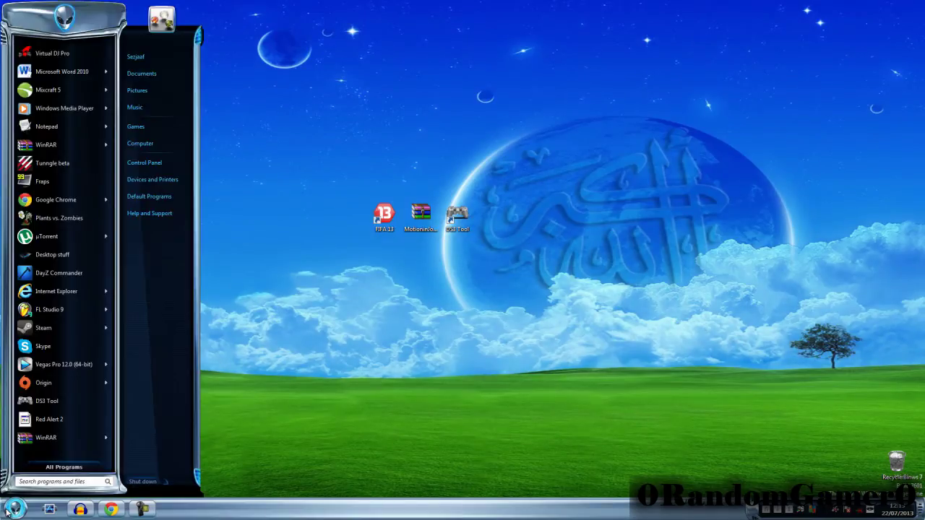
left_click(149, 163)
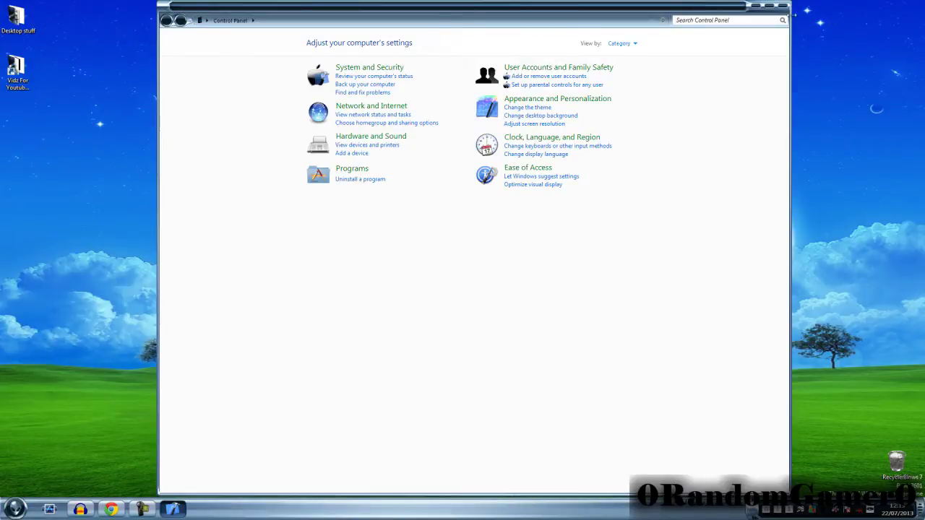
left_click(769, 6)
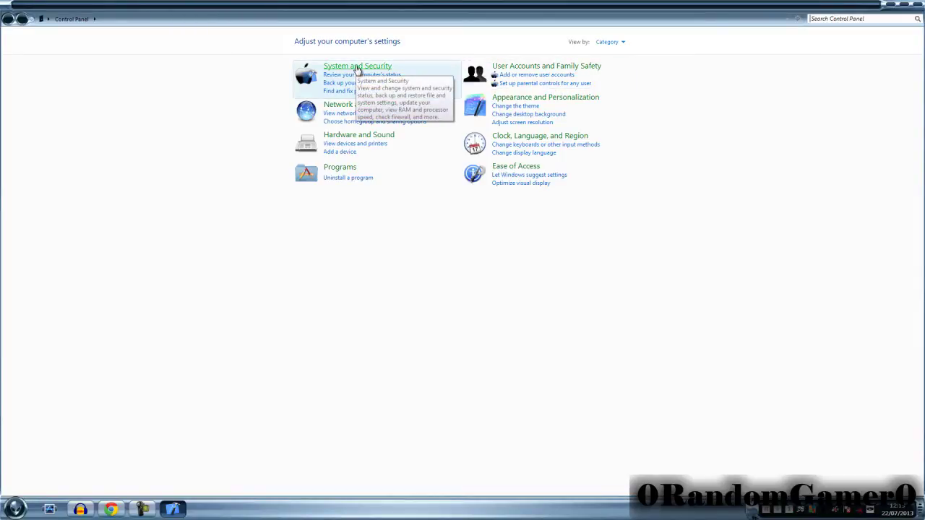
left_click(357, 67)
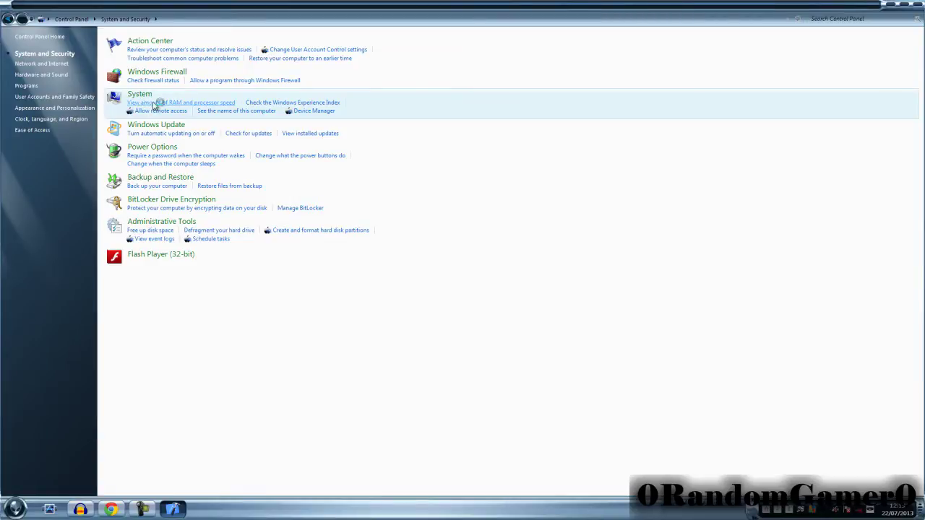
left_click(157, 102)
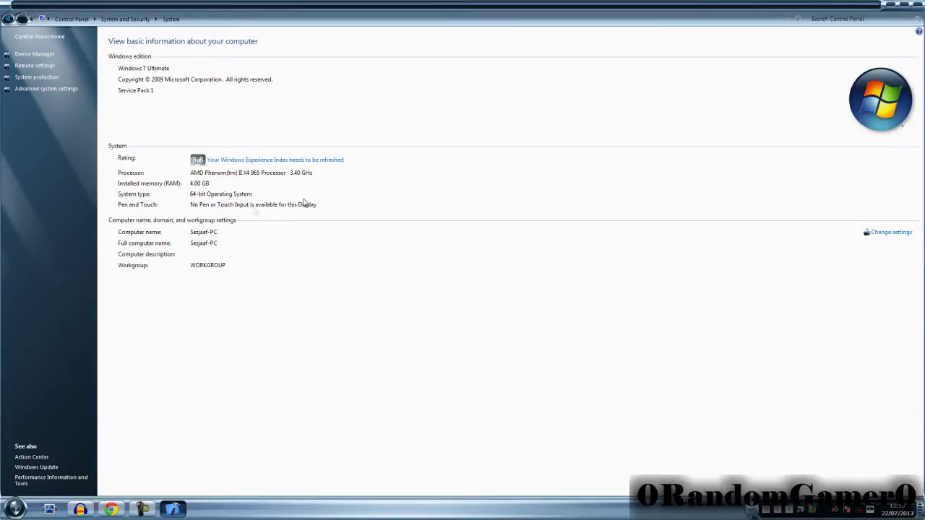
left_click(920, 5)
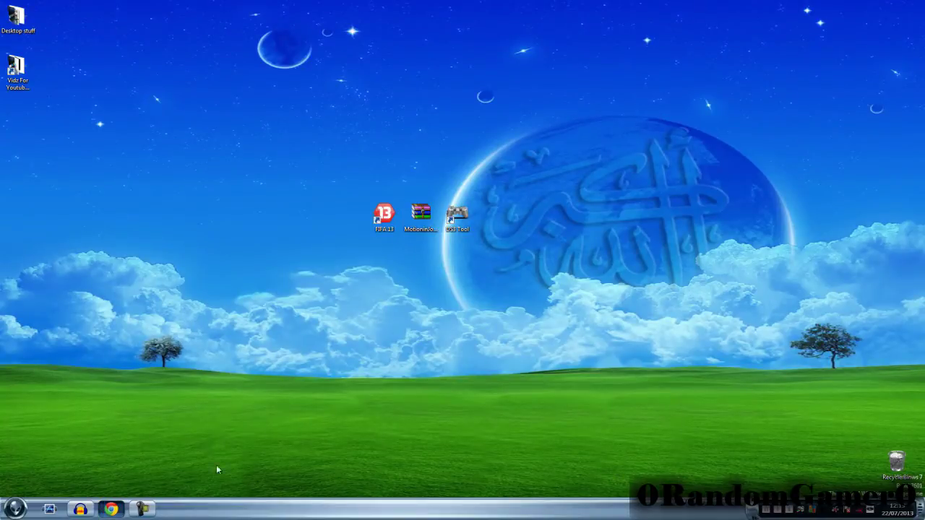
- Download the English 64bit WinRAR installer wrar420.exe and launch it
left_click(110, 510)
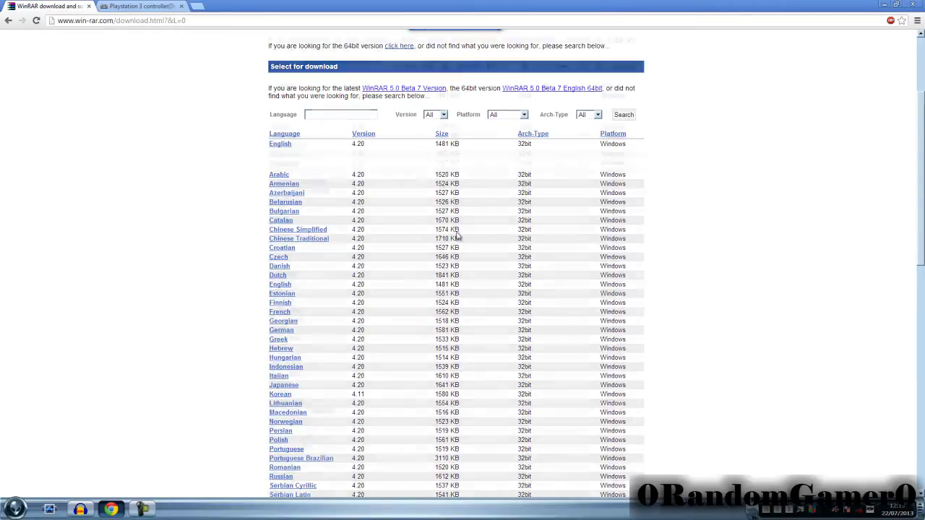
scroll(466, 233, "down", 3)
scroll(434, 260, "down", 1)
scroll(394, 287, "down", 1)
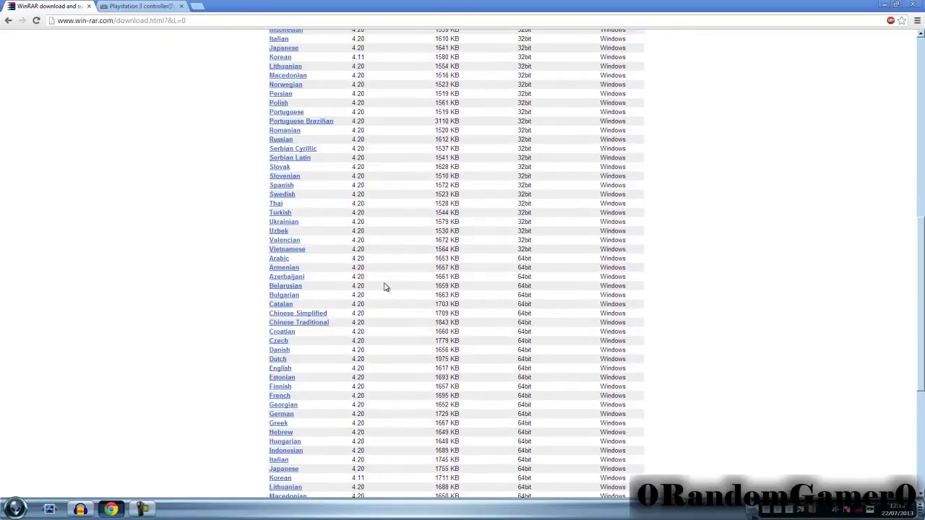
scroll(383, 289, "down", 1)
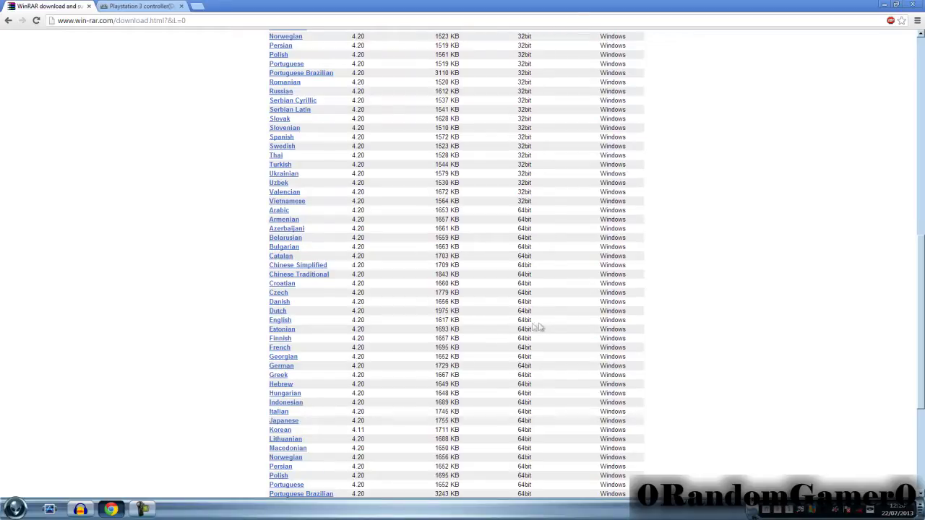
left_click(282, 323)
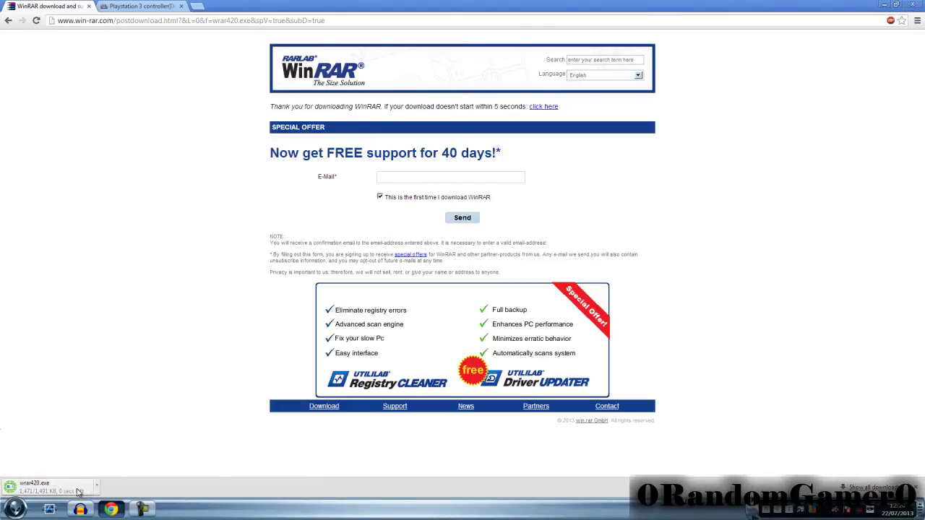
left_click(78, 490)
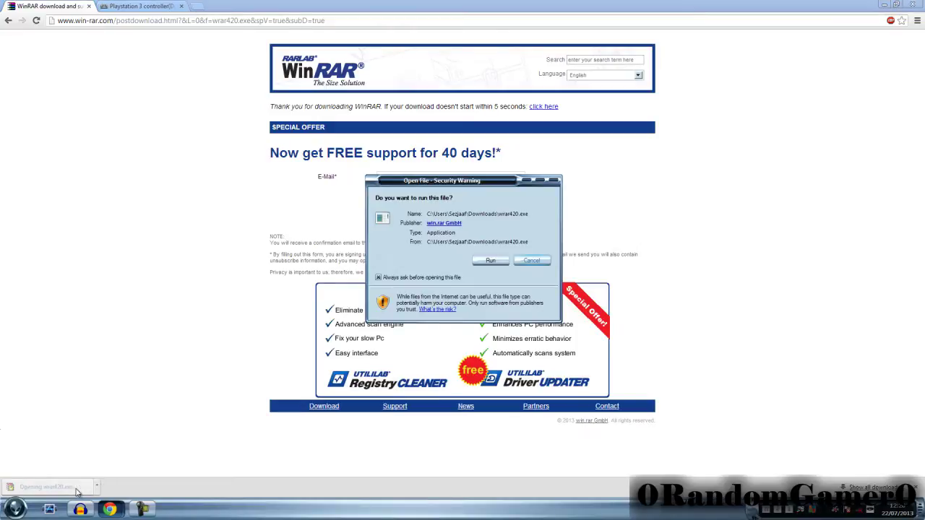
- Install WinRAR 4.20 with JAR and ISO associations, dismissing the 32-bit version warning
left_click(490, 260)
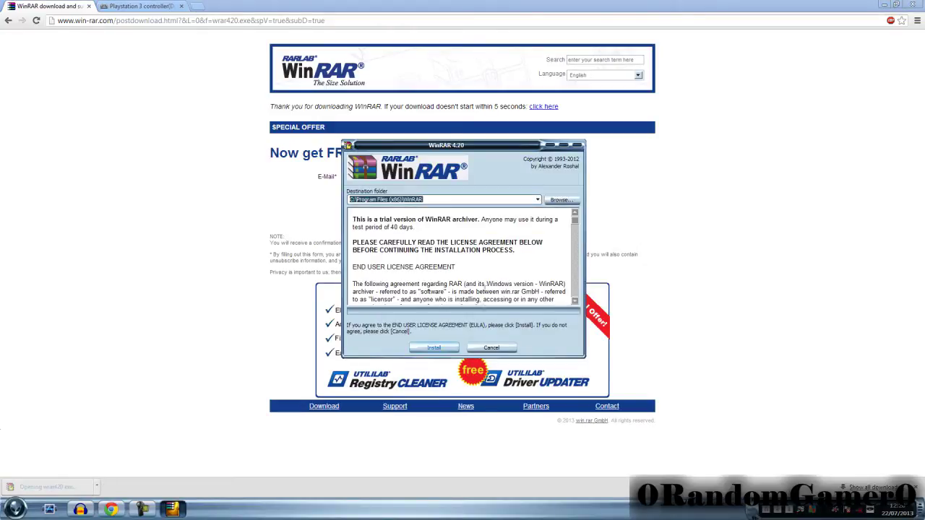
left_click(433, 348)
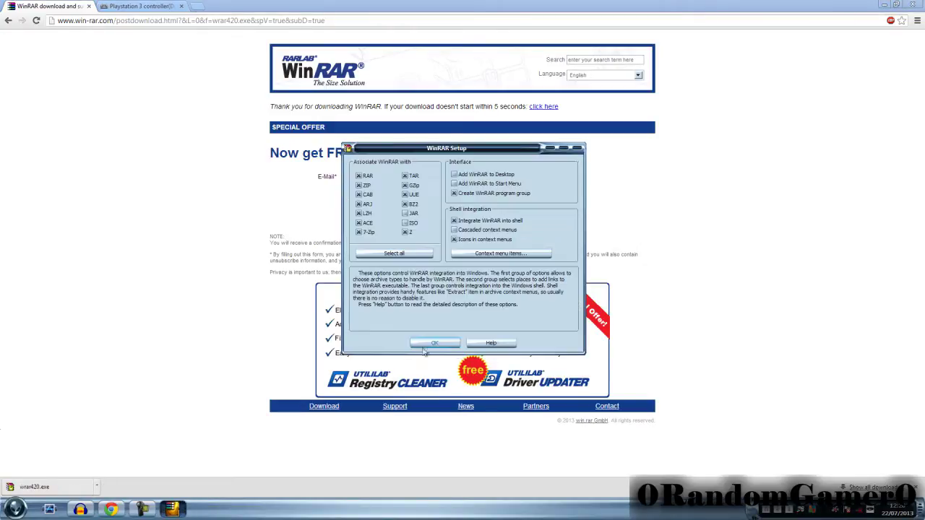
left_click(405, 213)
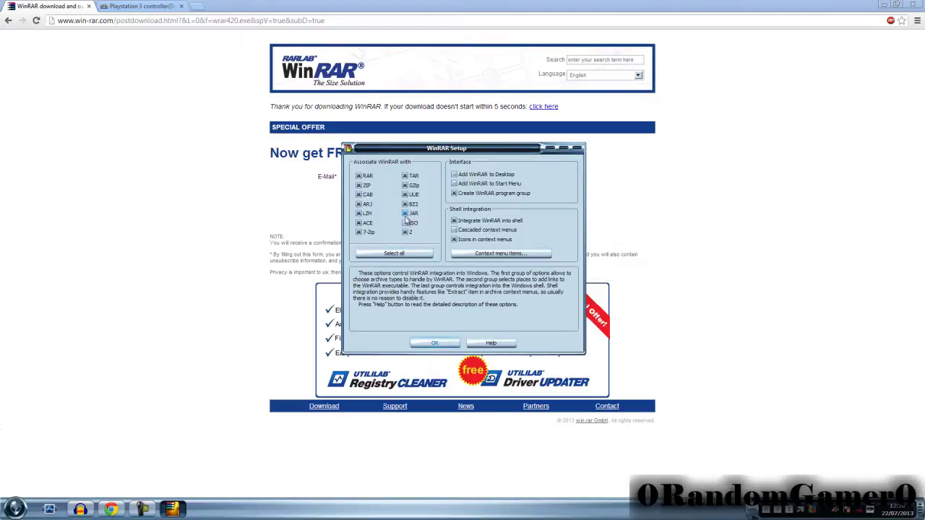
left_click(405, 223)
left_click(434, 343)
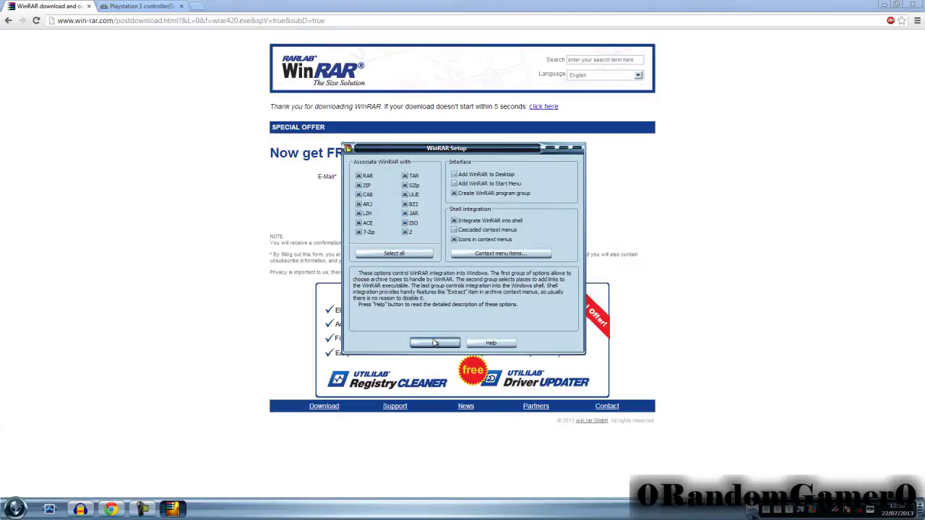
left_click(461, 345)
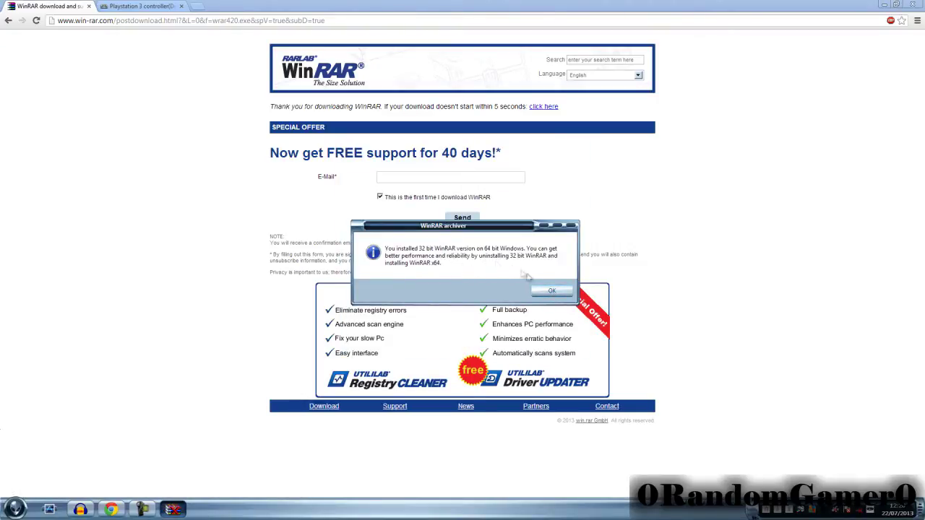
left_click(551, 292)
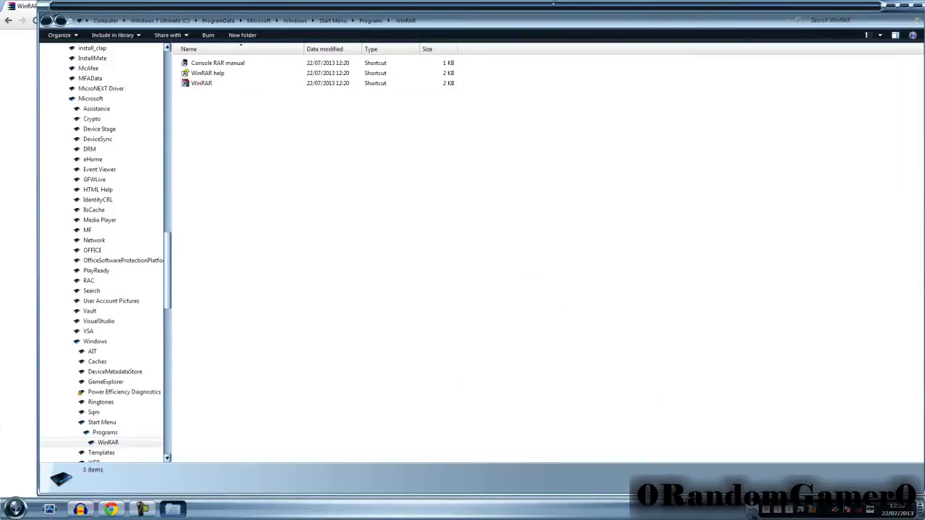
- Close the WinRAR Start Menu folder window and the WinRAR download tab
left_click_drag(556, 9, 718, 42)
left_click(721, 35)
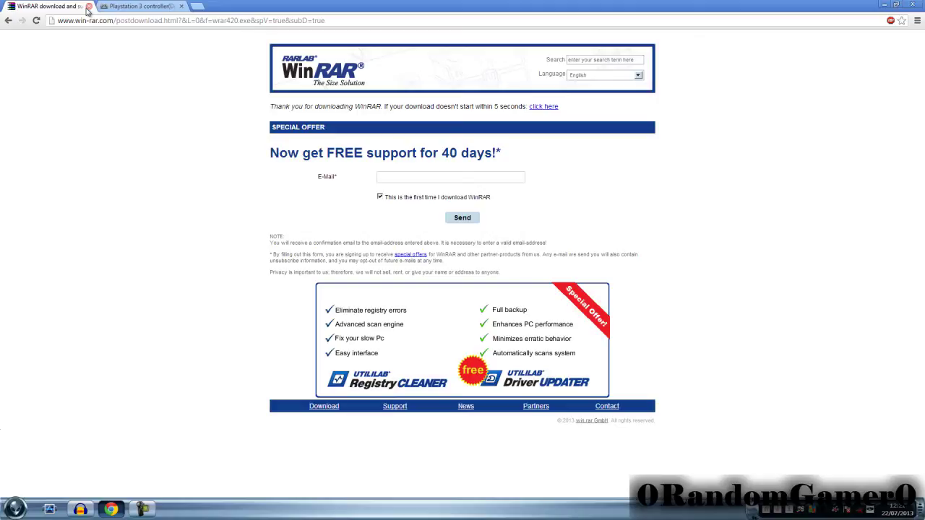
left_click(88, 6)
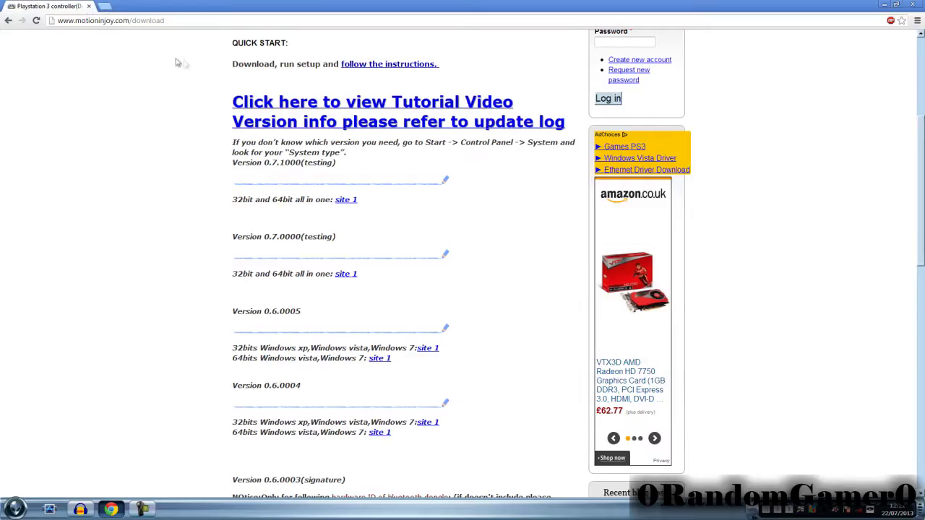
- Download the 64bits MotioninJoy Version 0.6.0005 driver zip via the 'site 1' link
scroll(226, 125, "up", 2)
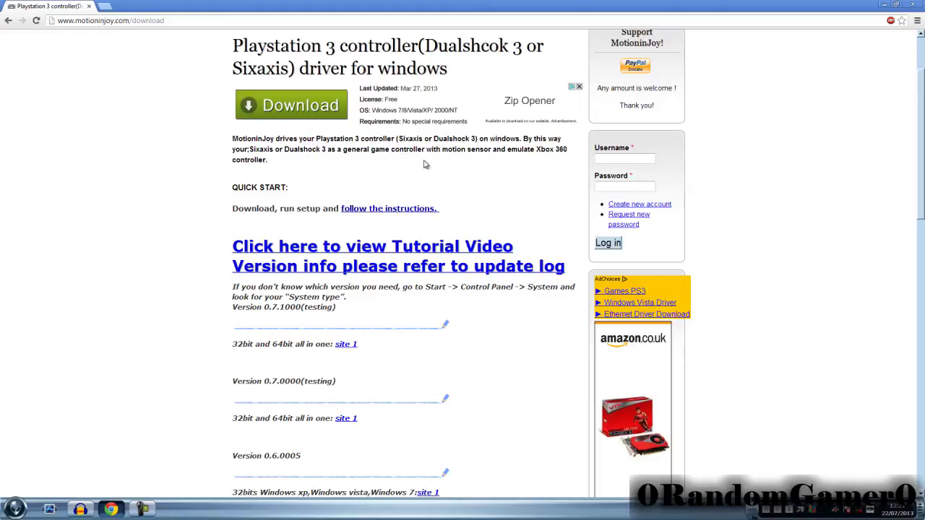
scroll(425, 164, "down", 1)
scroll(425, 164, "down", 1)
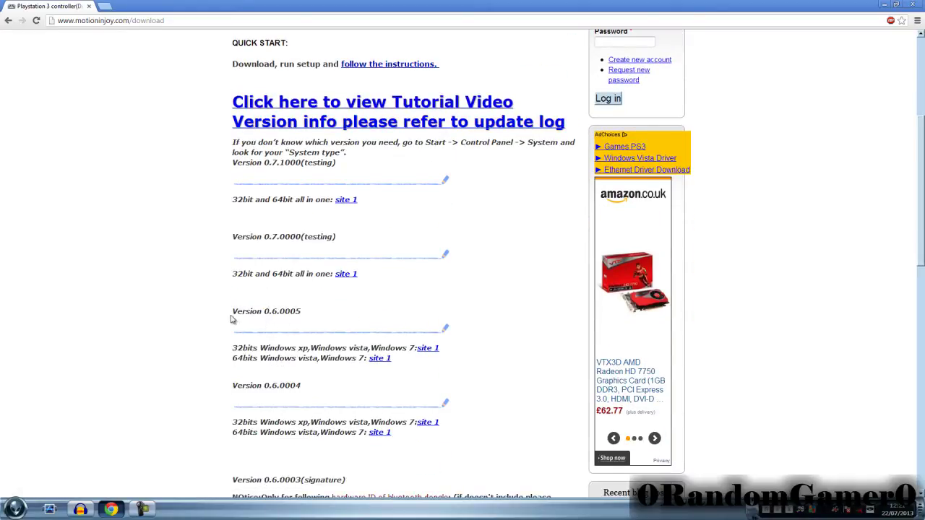
left_click_drag(234, 312, 287, 316)
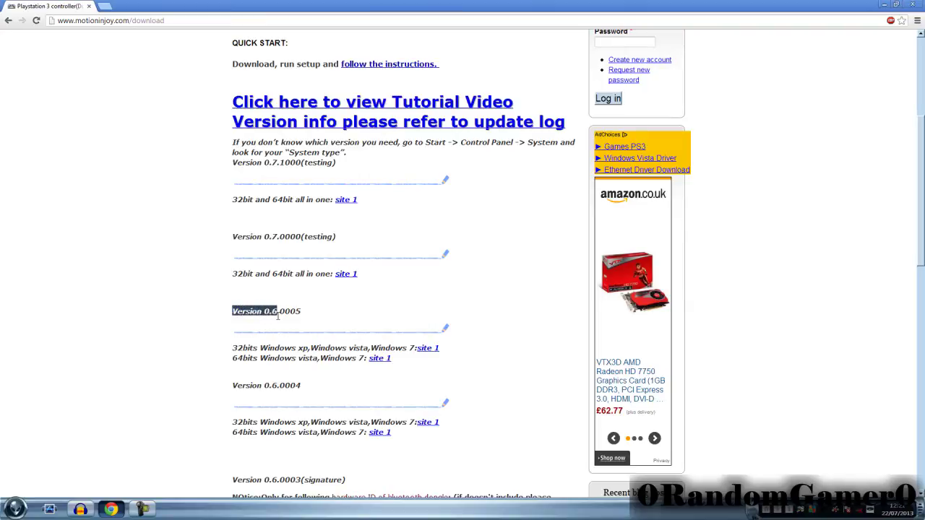
left_click_drag(286, 316, 288, 321)
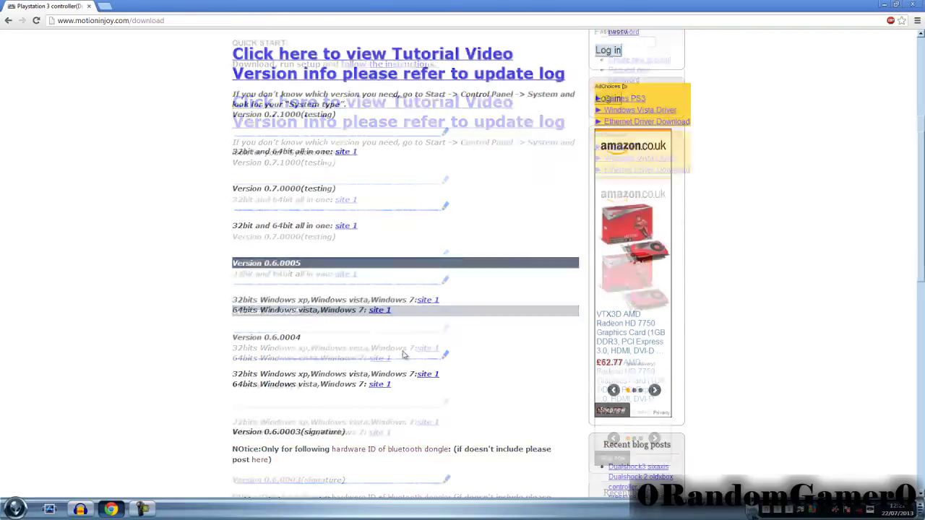
scroll(346, 334, "down", 1)
left_click_drag(233, 302, 440, 300)
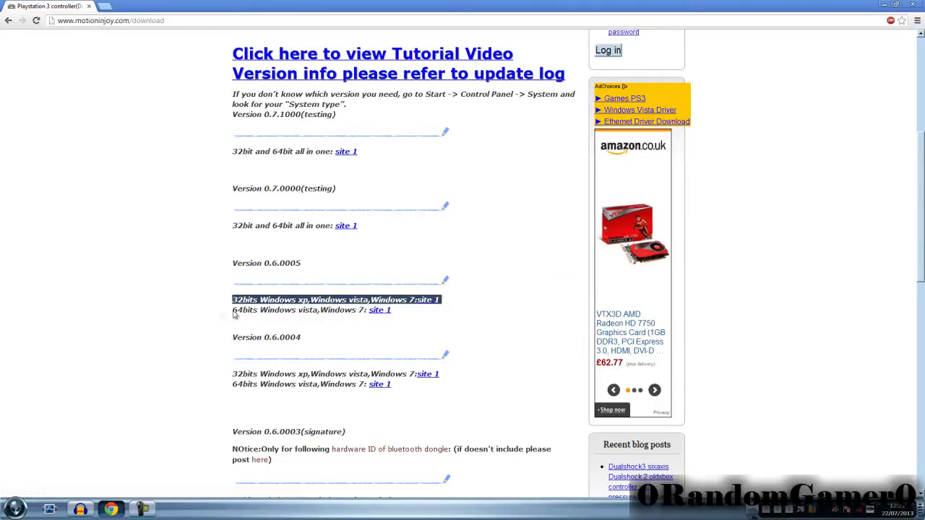
left_click_drag(233, 310, 404, 317)
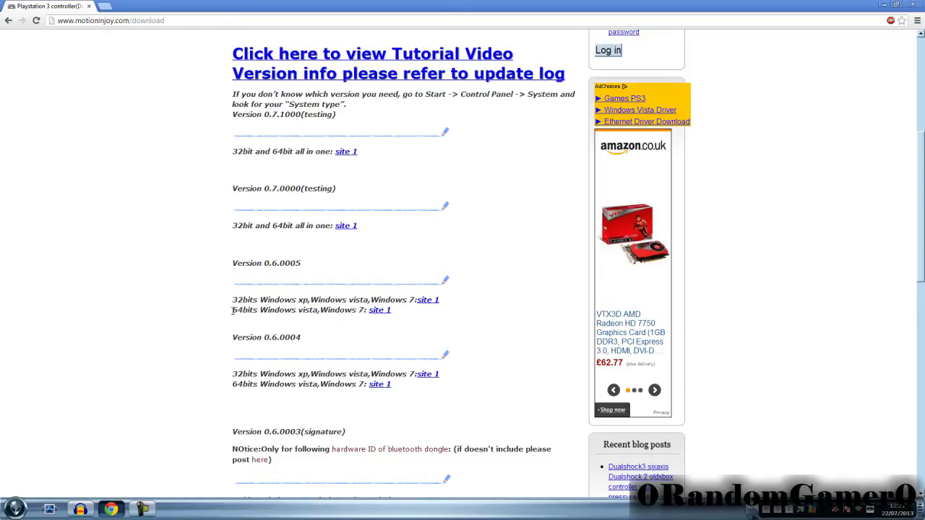
left_click_drag(233, 310, 386, 312)
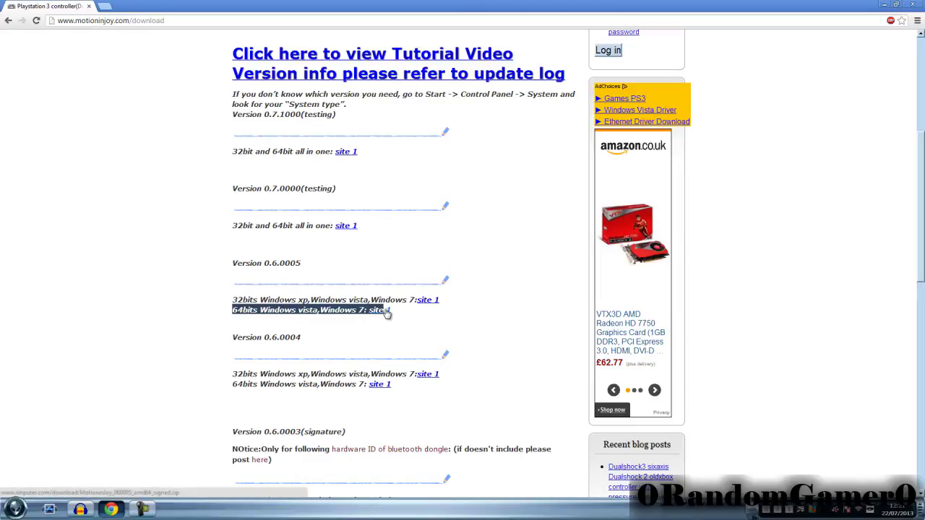
left_click(387, 313)
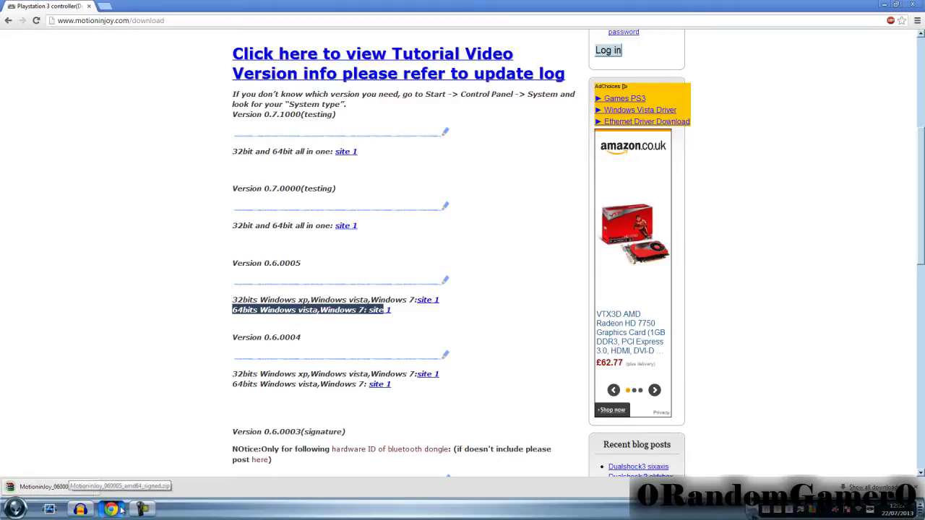
- Open the driver zip in WinRAR and permanently allow WinRAR through the firewall on all networks
left_click(66, 490)
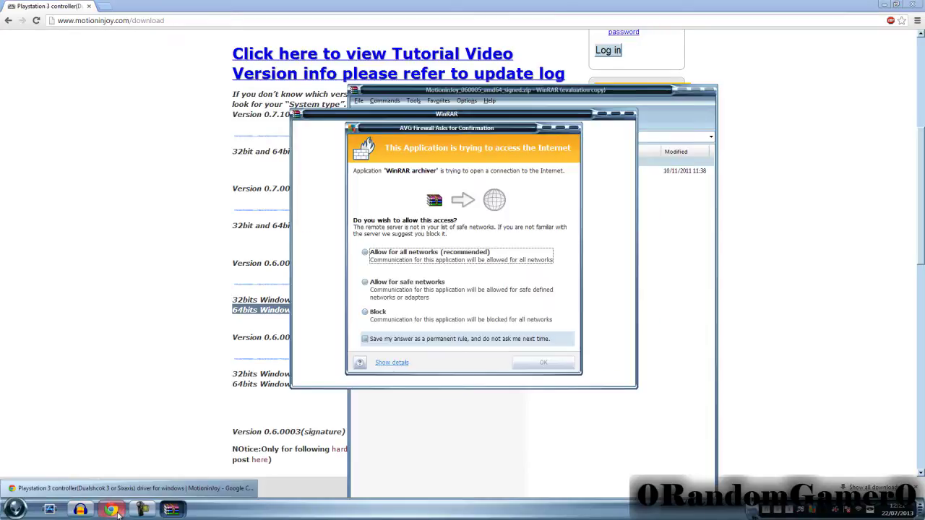
left_click(386, 256)
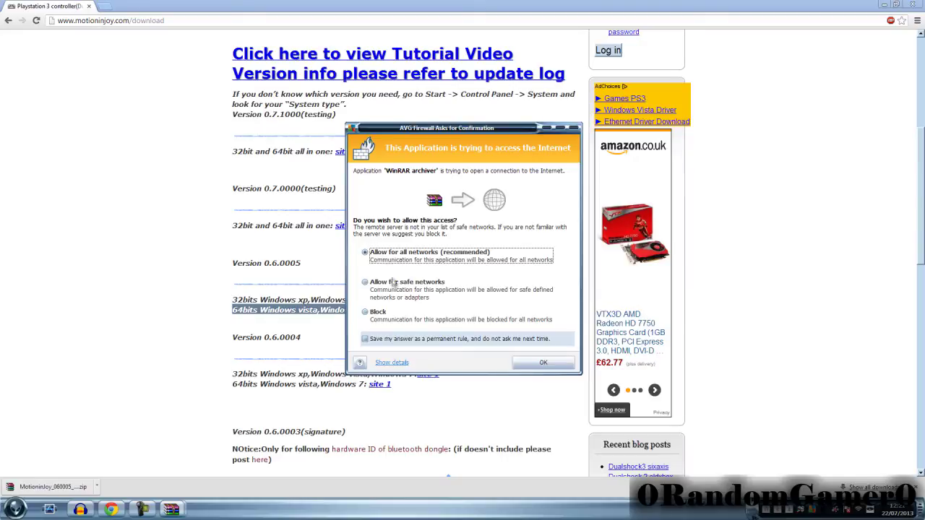
left_click(396, 339)
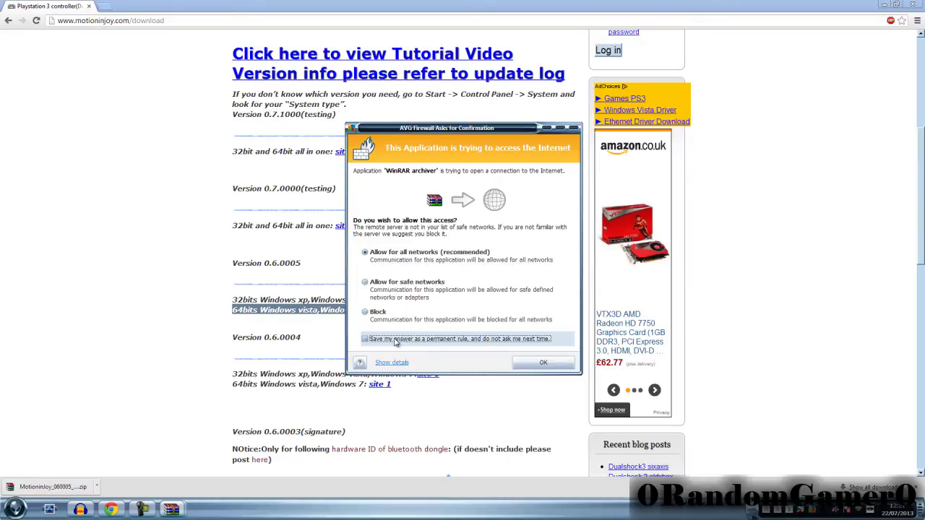
left_click(540, 364)
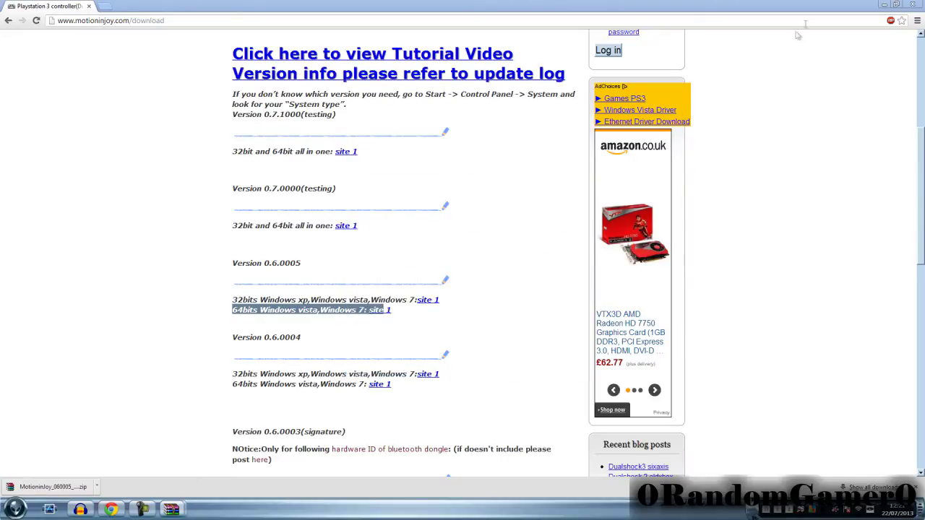
- Dismiss the WinRAR purchase reminder and extract Motioninjoy_060005_amd64_signed.exe onto the desktop
left_click(883, 5)
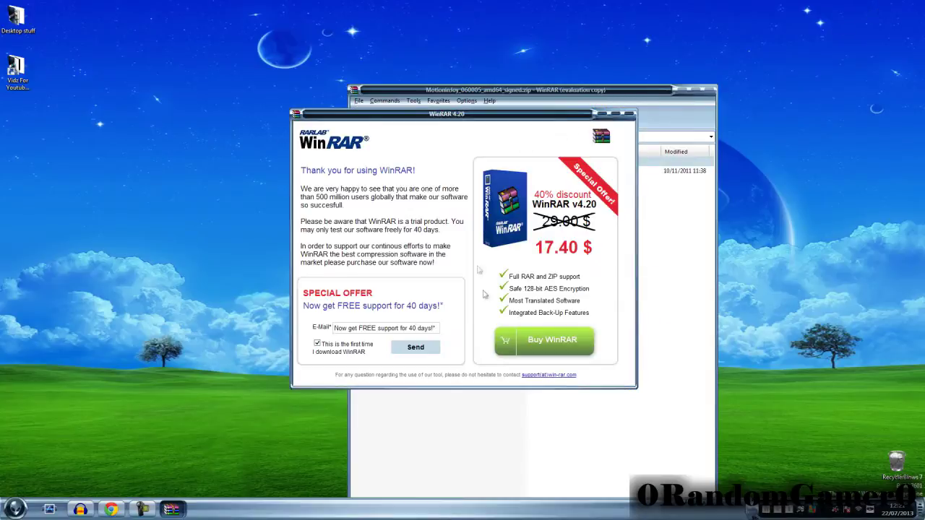
left_click(629, 114)
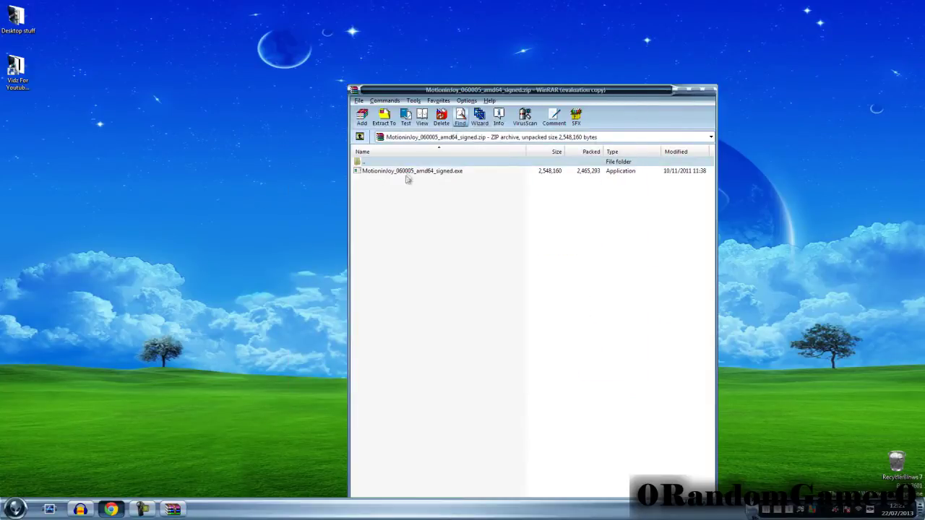
left_click(363, 172)
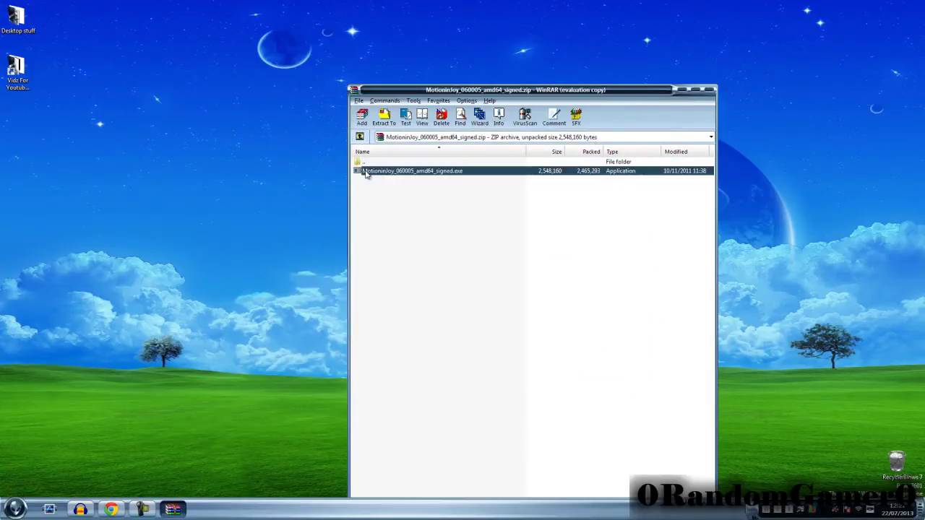
left_click_drag(366, 173, 190, 86)
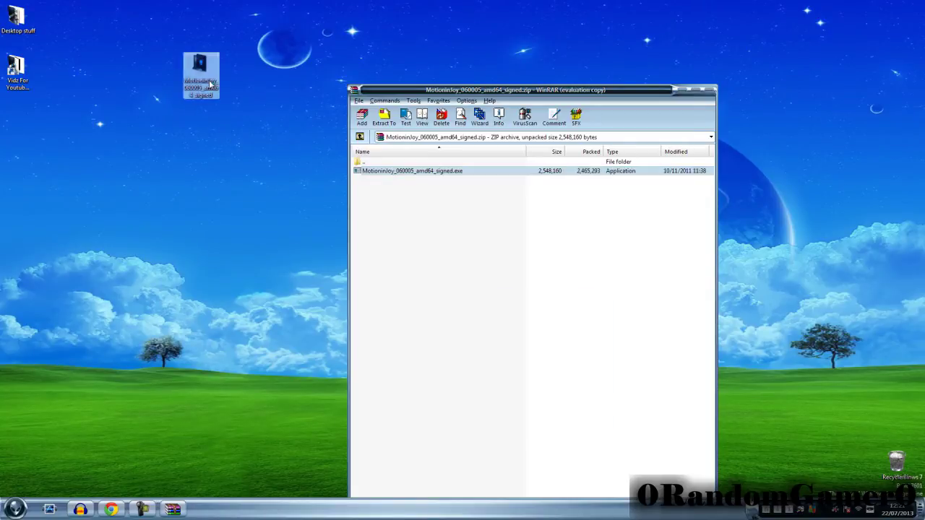
- Close the archive window and locate the MotioninJoy zip in the Downloads folder
left_click(711, 93)
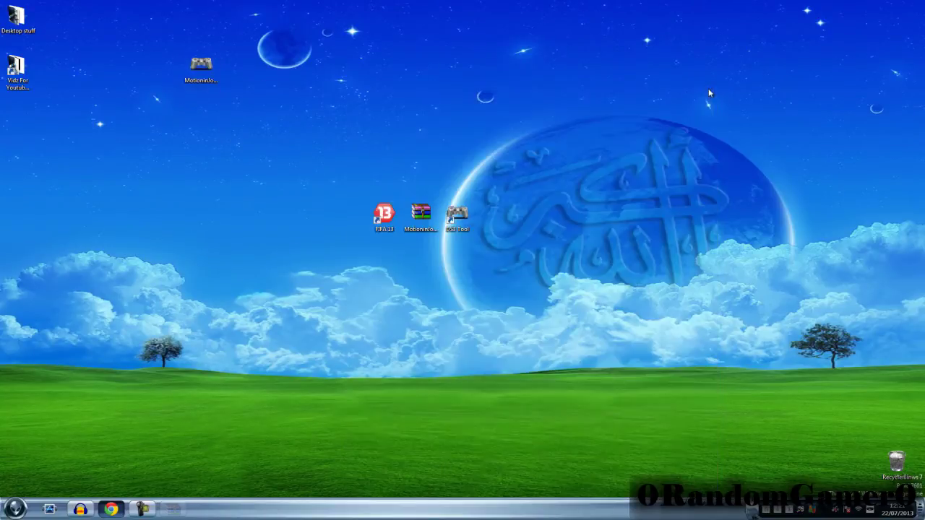
left_click(16, 508)
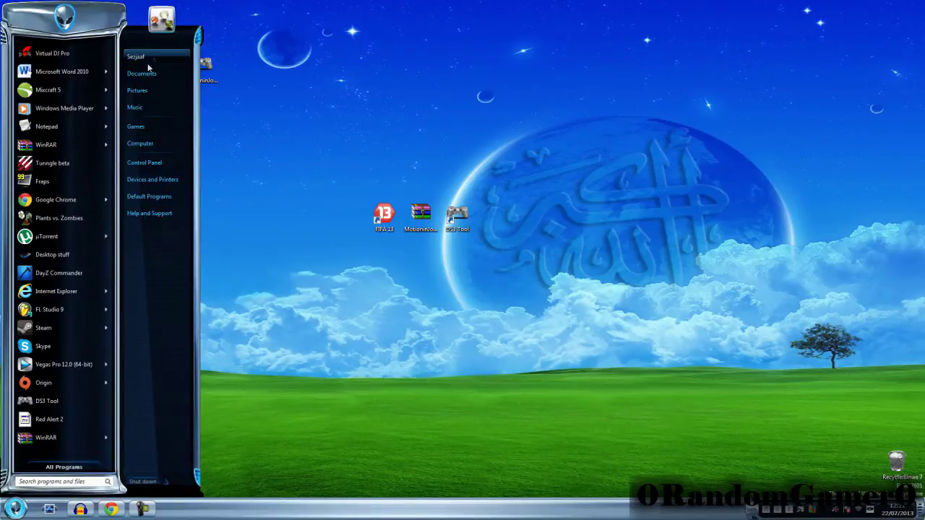
left_click(145, 55)
double_click(418, 62)
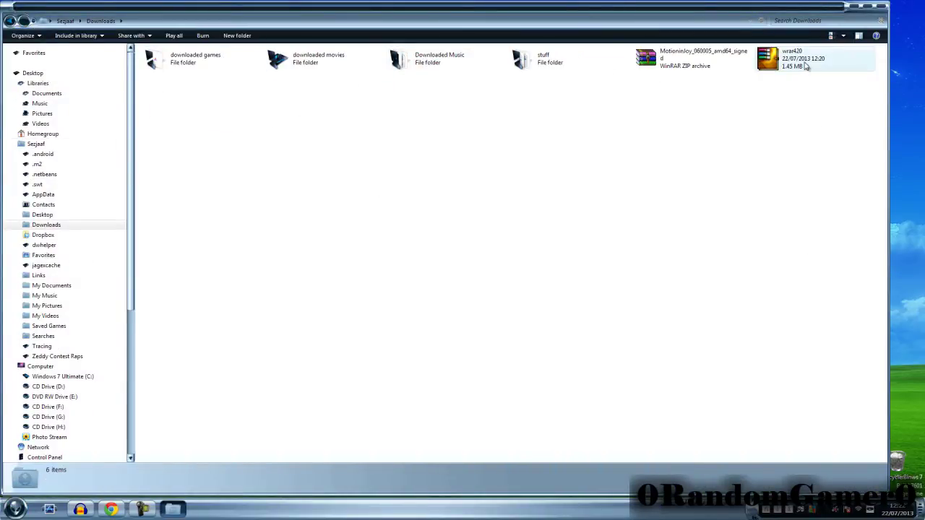
left_click(684, 61)
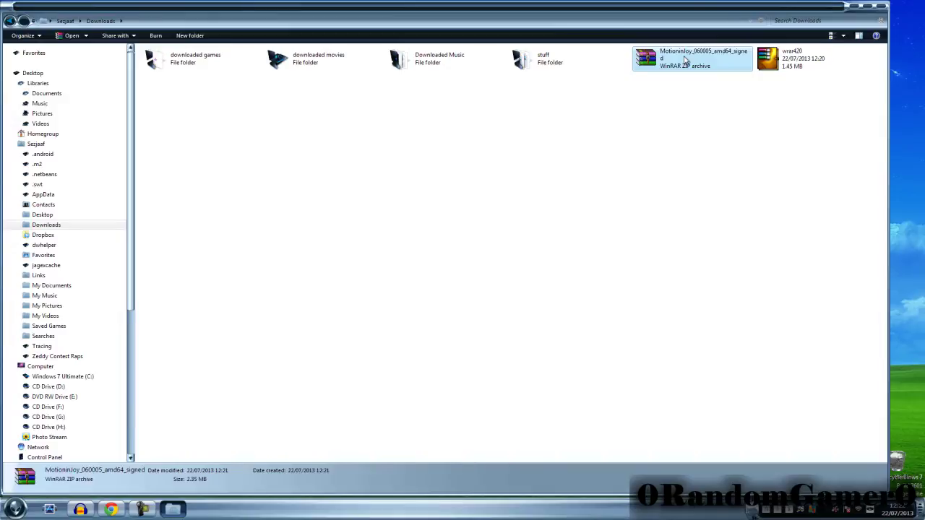
- Move the MotioninJoy installer icon next to the FIFA 13 shortcut and select it
left_click(882, 7)
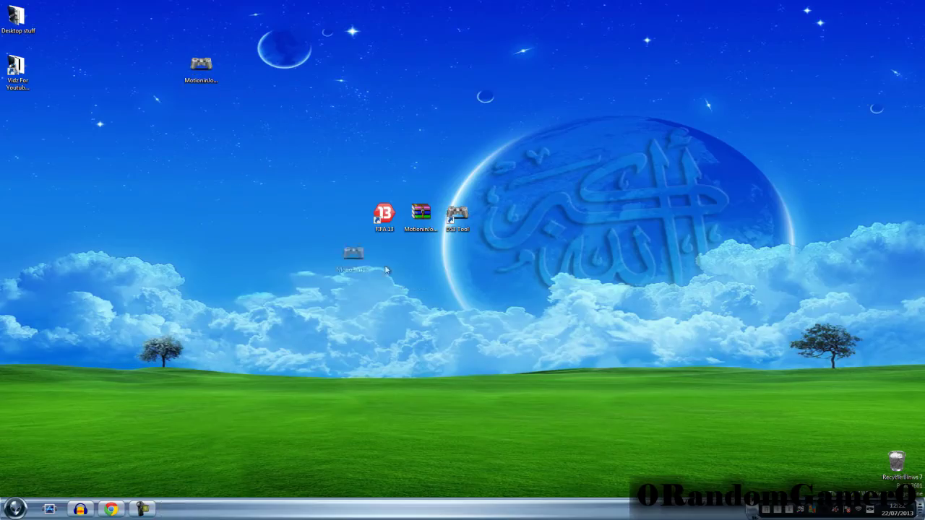
left_click_drag(191, 65, 301, 213)
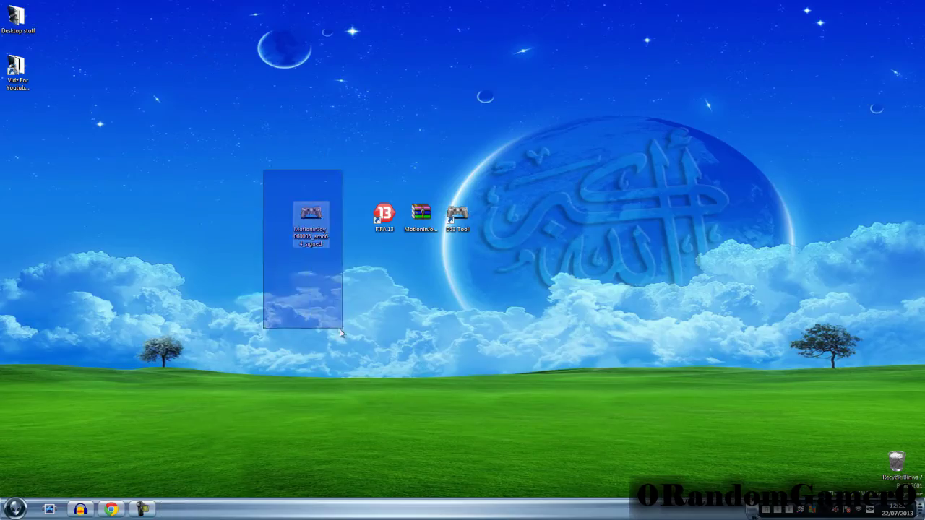
left_click_drag(251, 194, 345, 269)
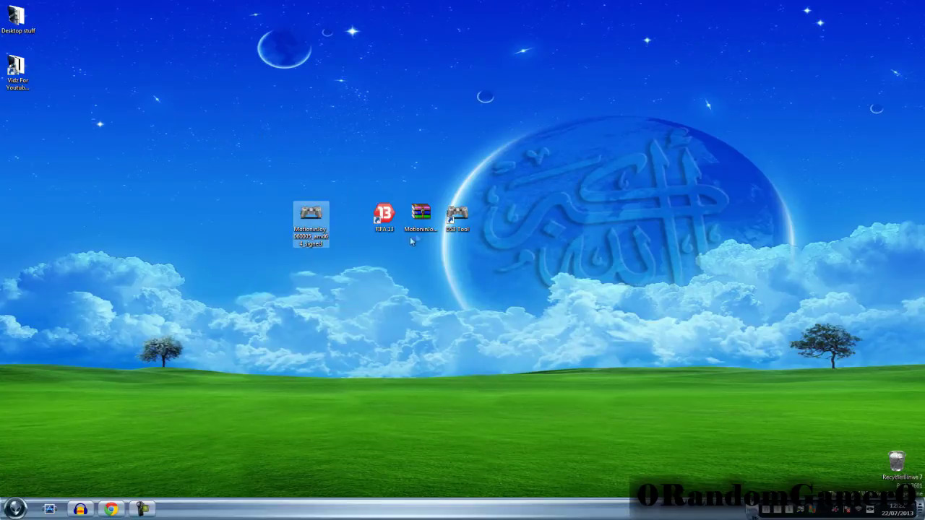
double_click(312, 217)
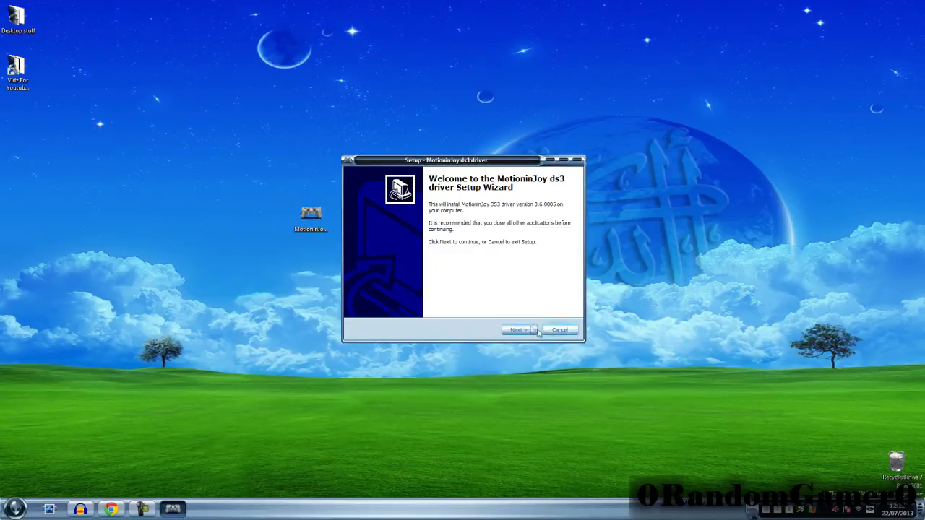
left_click(528, 330)
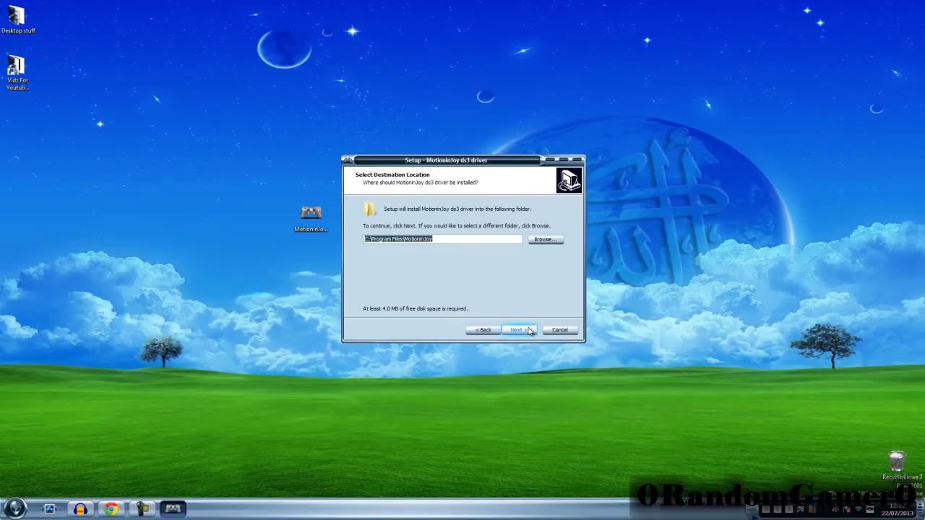
left_click(528, 330)
left_click(529, 330)
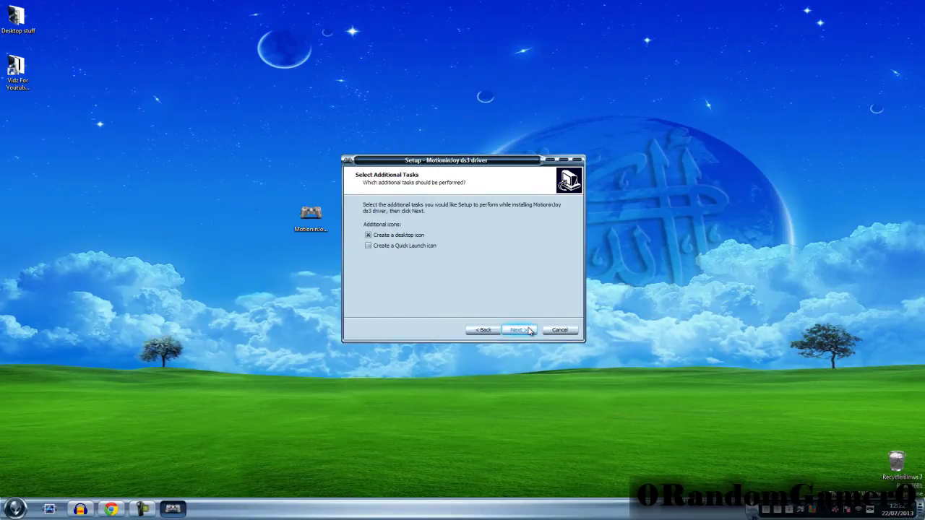
left_click(526, 330)
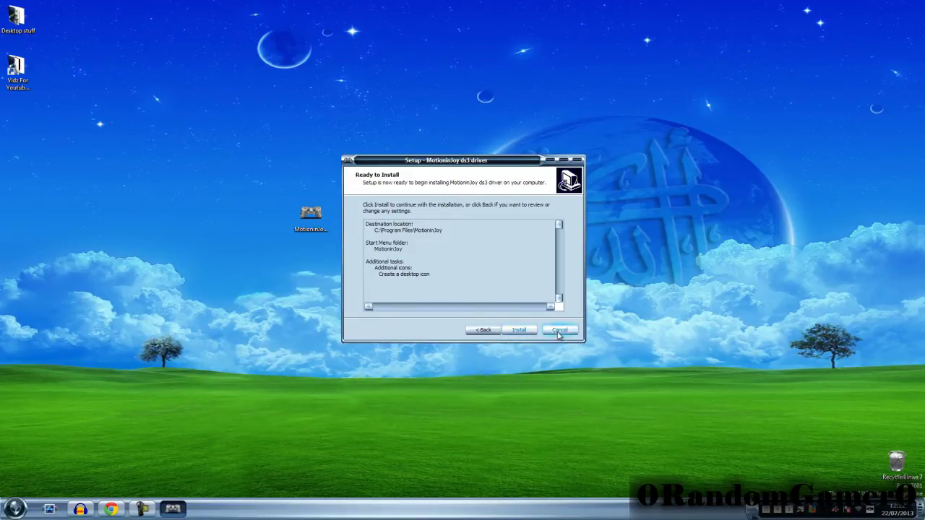
left_click(559, 334)
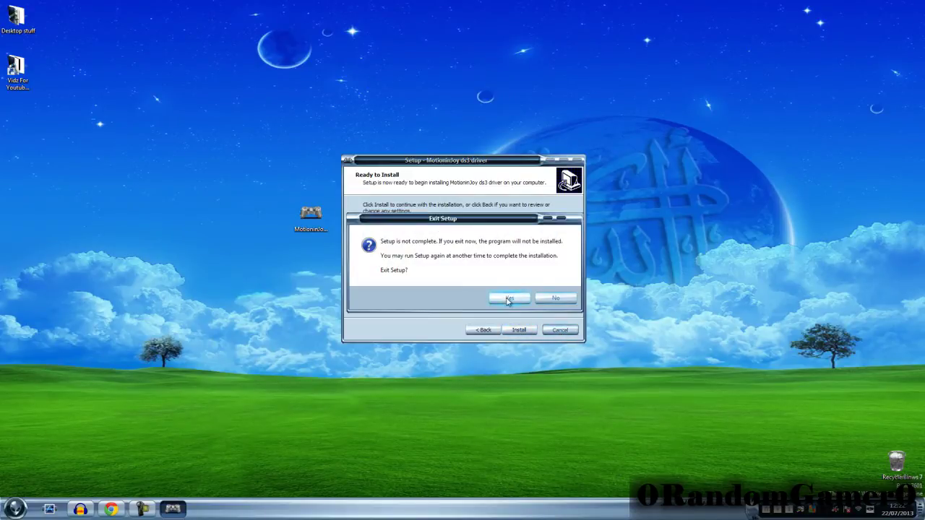
left_click(510, 299)
left_click_drag(260, 137, 365, 361)
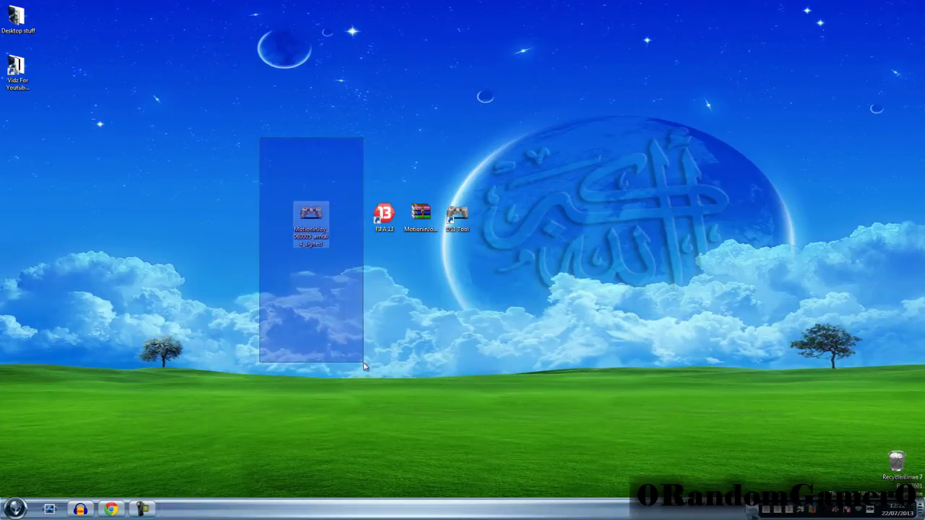
- Delete the installer icon, then launch the DS3 Tool and show its Driver Manager page
key("Delete")
key("Return")
left_click_drag(457, 214, 274, 166)
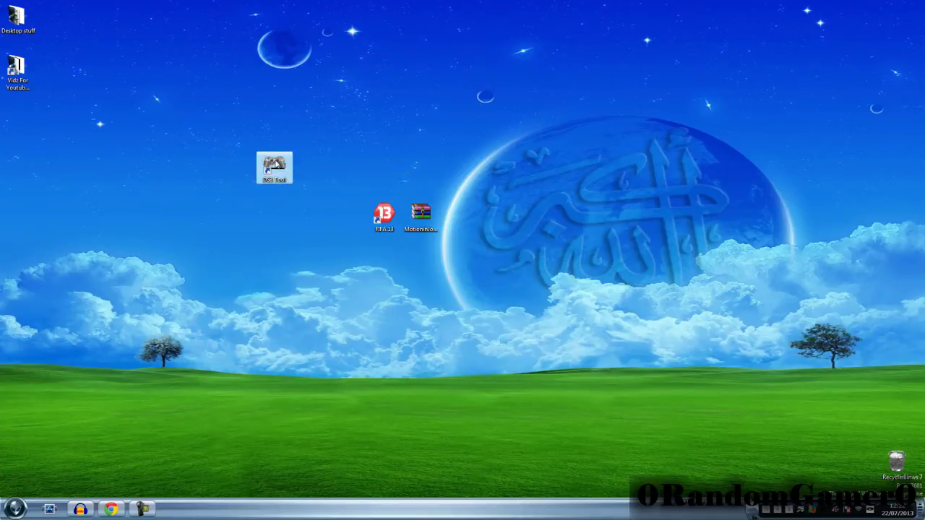
double_click(273, 167)
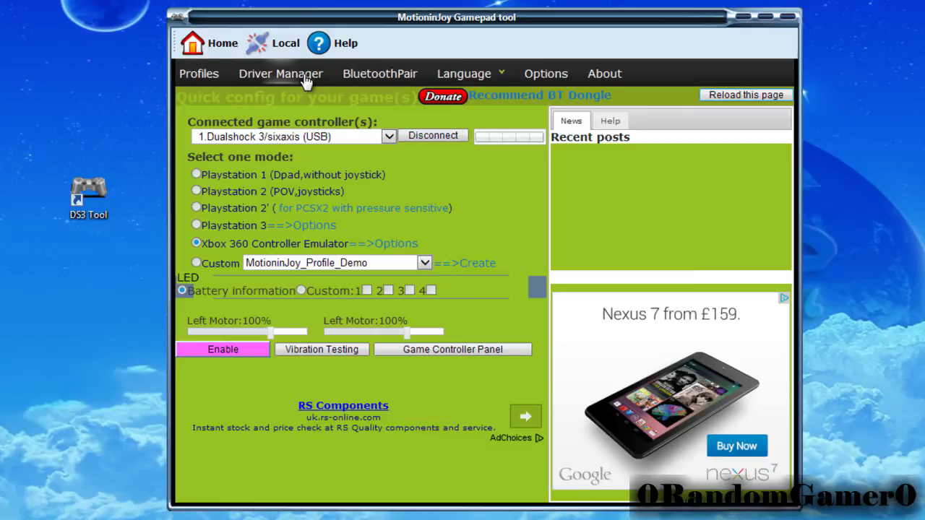
left_click(305, 78)
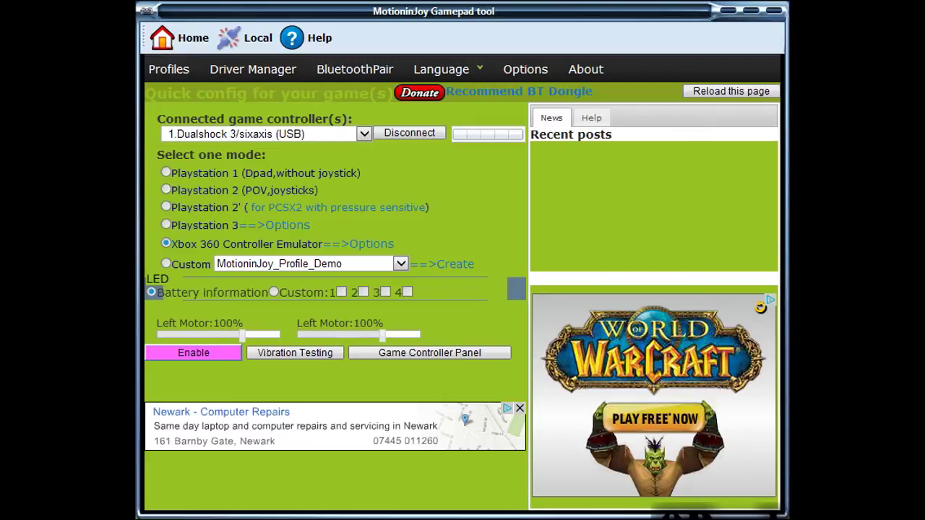
- In Driver Manager, load the MotioninJoy driver for the Port_#0001.Hub_#0005 controller entry
left_click(233, 73)
left_click(238, 193)
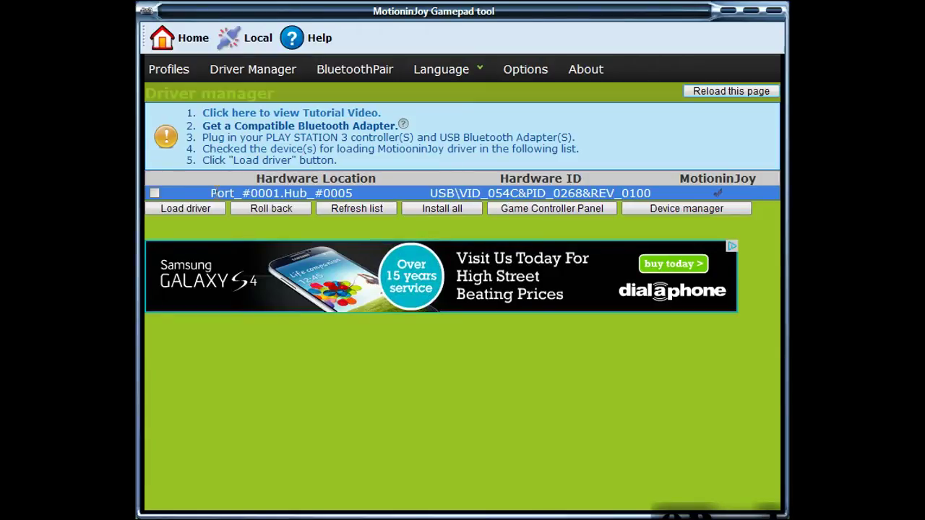
left_click(154, 194)
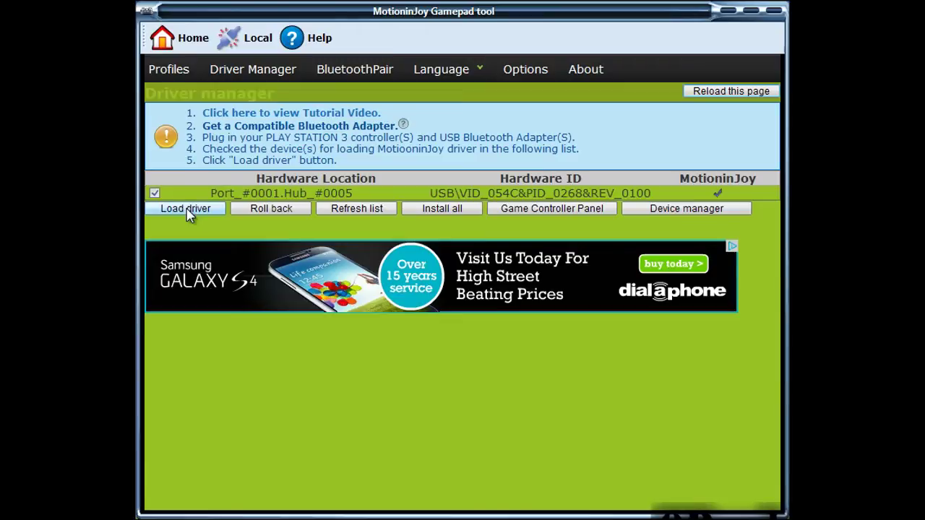
left_click(187, 214)
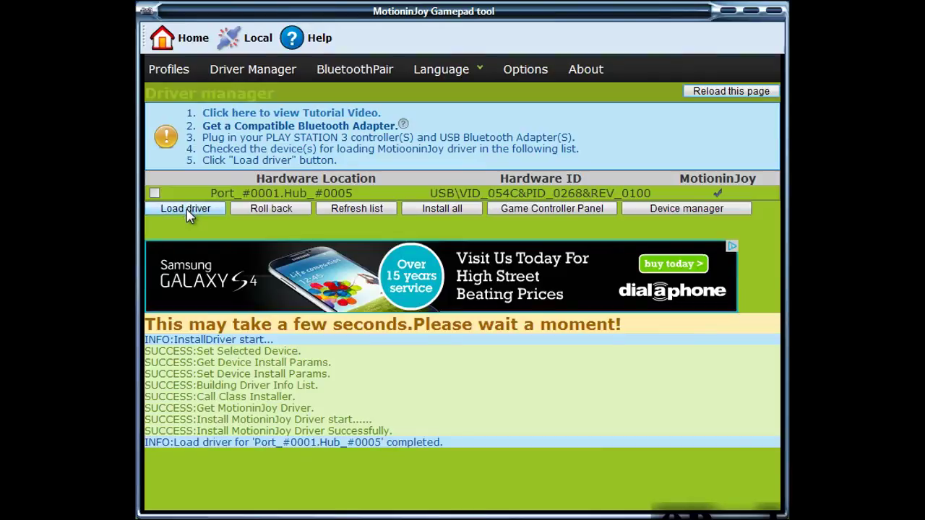
- On the Profiles page, confirm the connected Dualshock 3 (100% battery) with Xbox 360 emulation selected
left_click(171, 70)
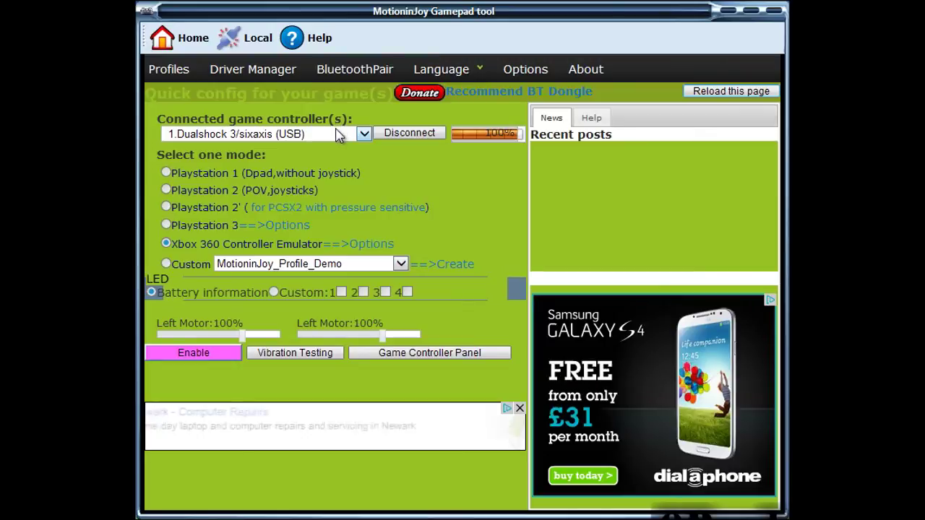
left_click(336, 133)
left_click(336, 134)
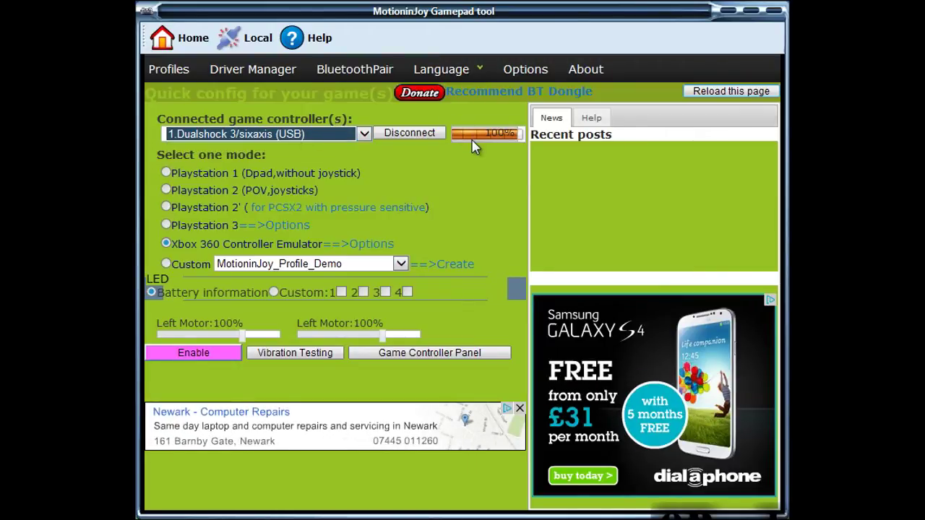
left_click(206, 136)
left_click(246, 144)
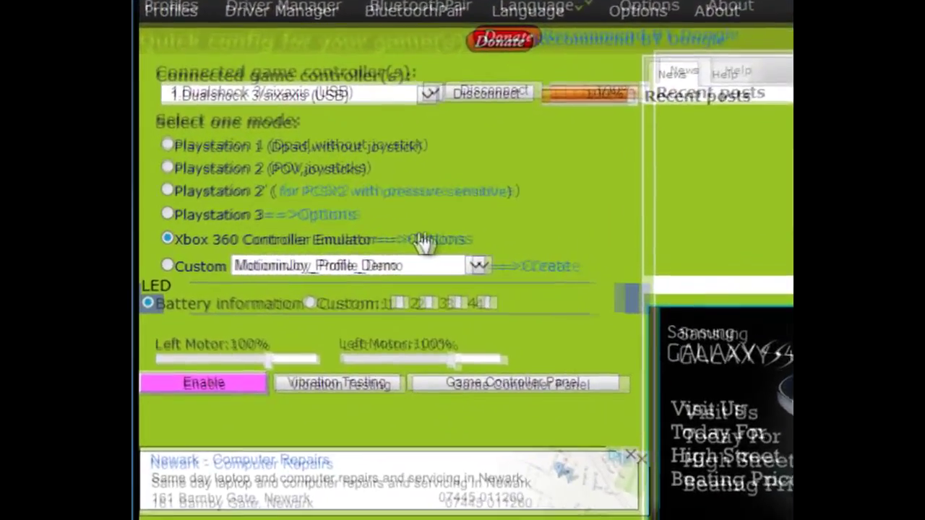
- Review the Xbox 360 emulator button mapping (Cross to A, PS to Xbox) and save the default mapping
left_click(364, 246)
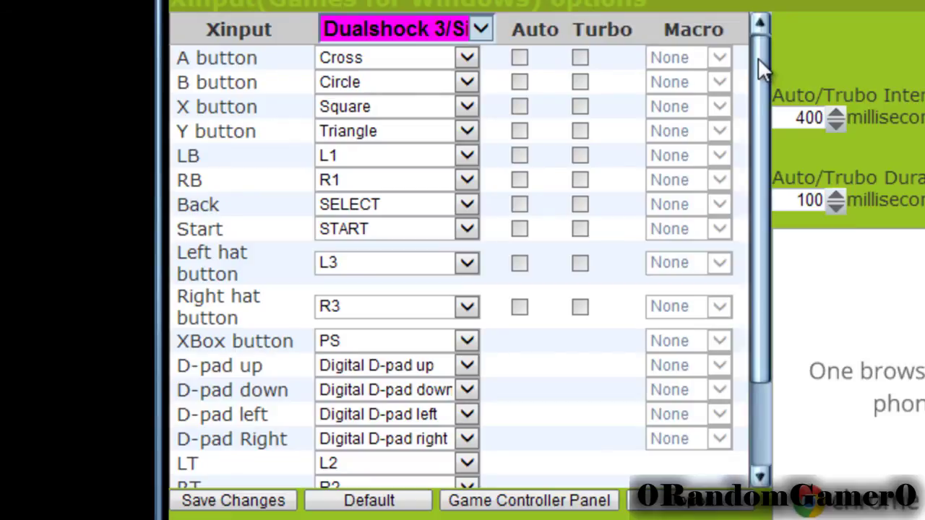
left_click_drag(758, 57, 770, 152)
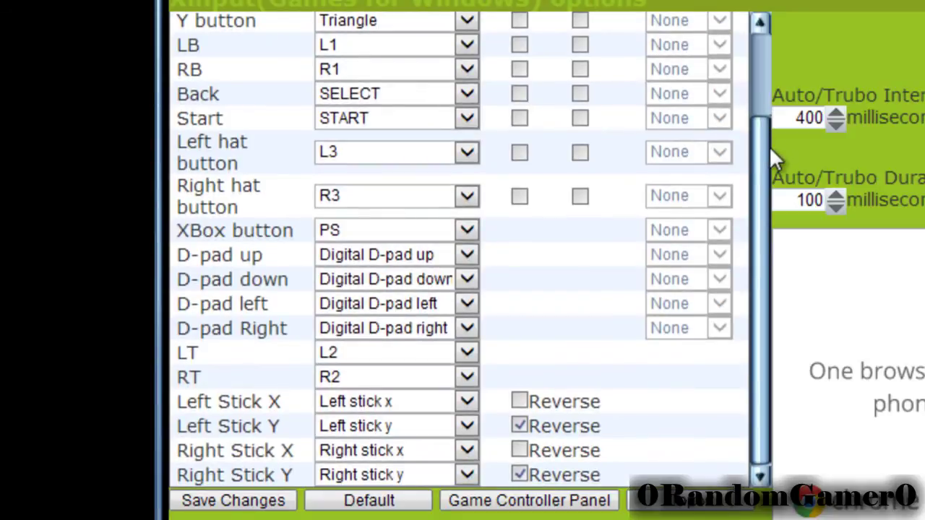
left_click_drag(769, 149, 778, 36)
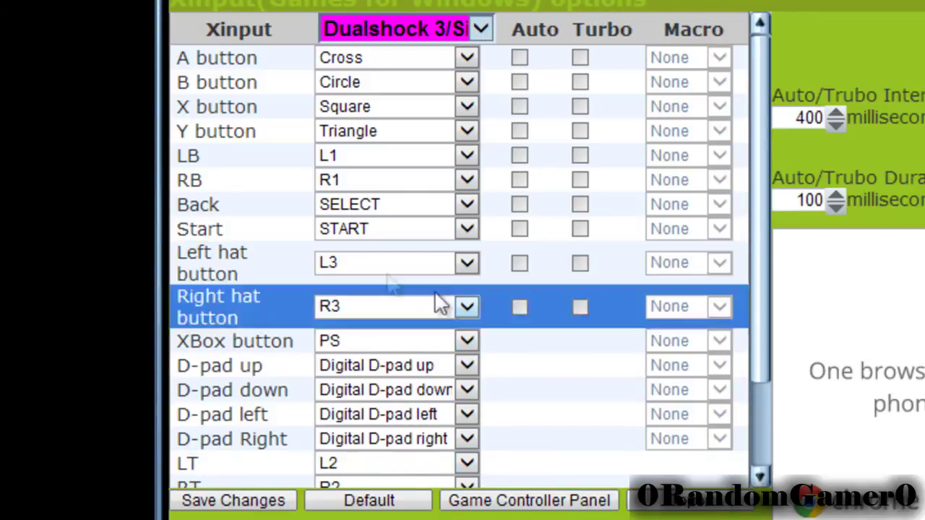
left_click(223, 504)
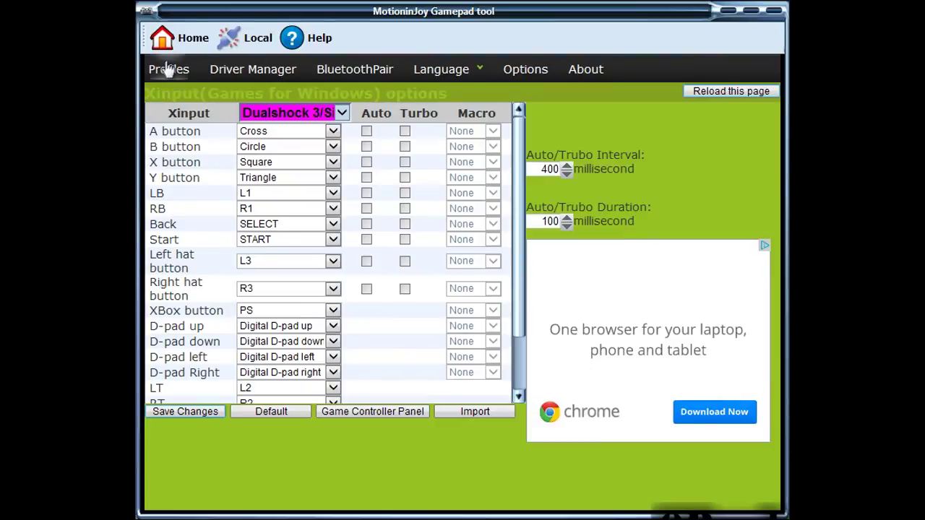
- Enable Xbox 360 Controller Emulator mode for the Dualshock 3 from the Profiles page
left_click(172, 72)
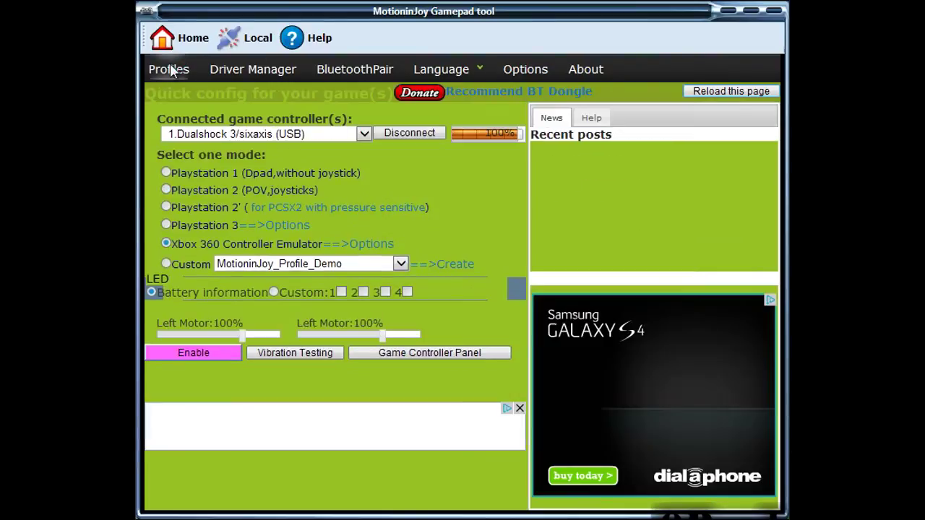
left_click(189, 356)
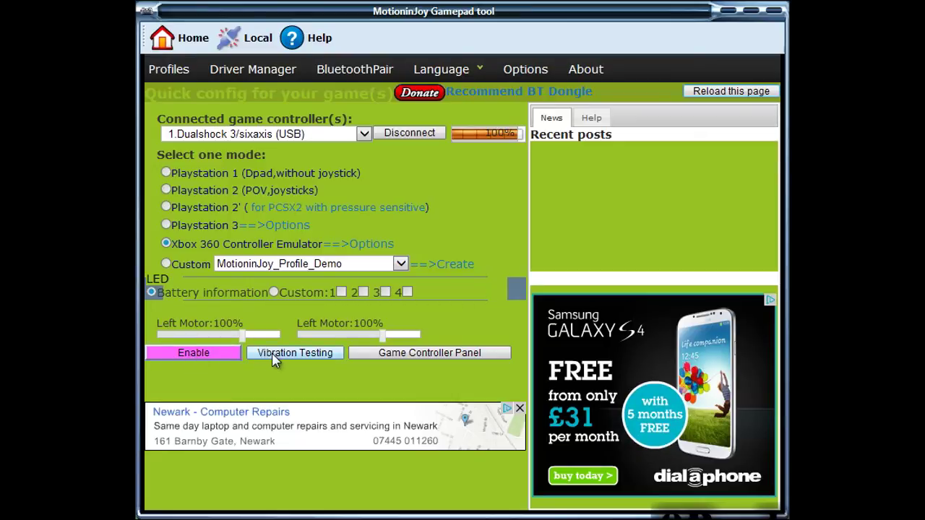